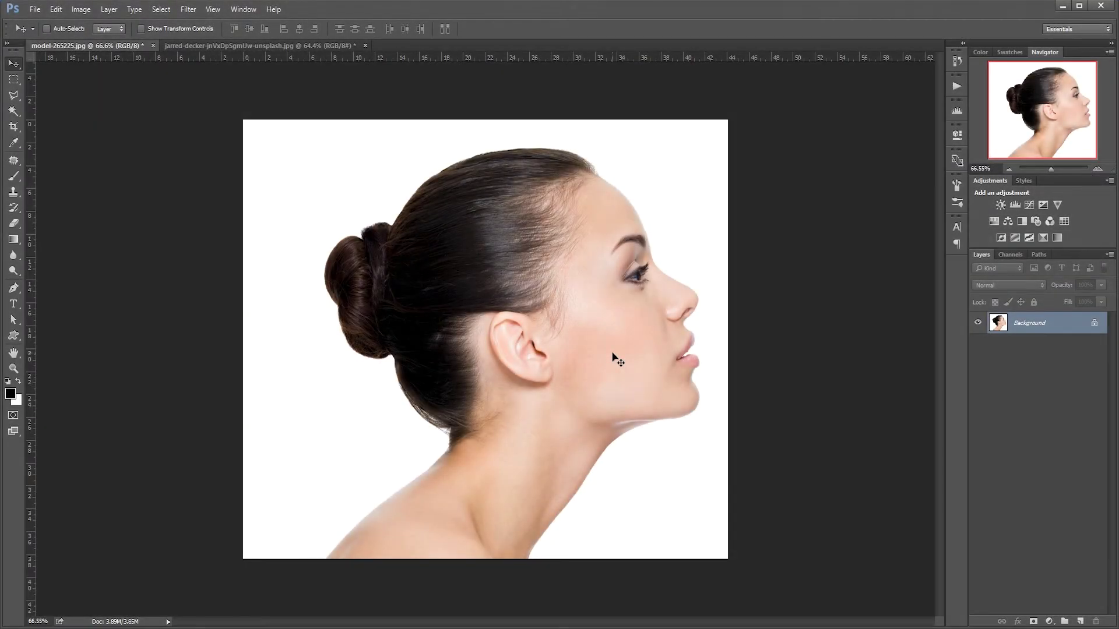
# - Select the woman by Magic-Wanding the white background and inverting the selection
pyautogui.click(21, 111)
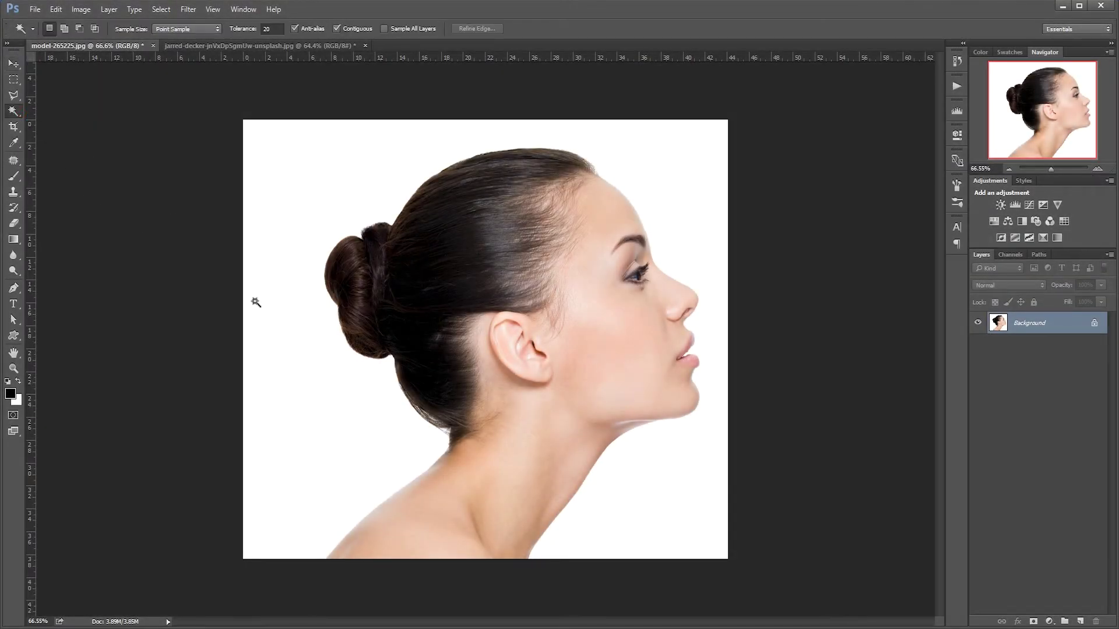
pyautogui.click(296, 355)
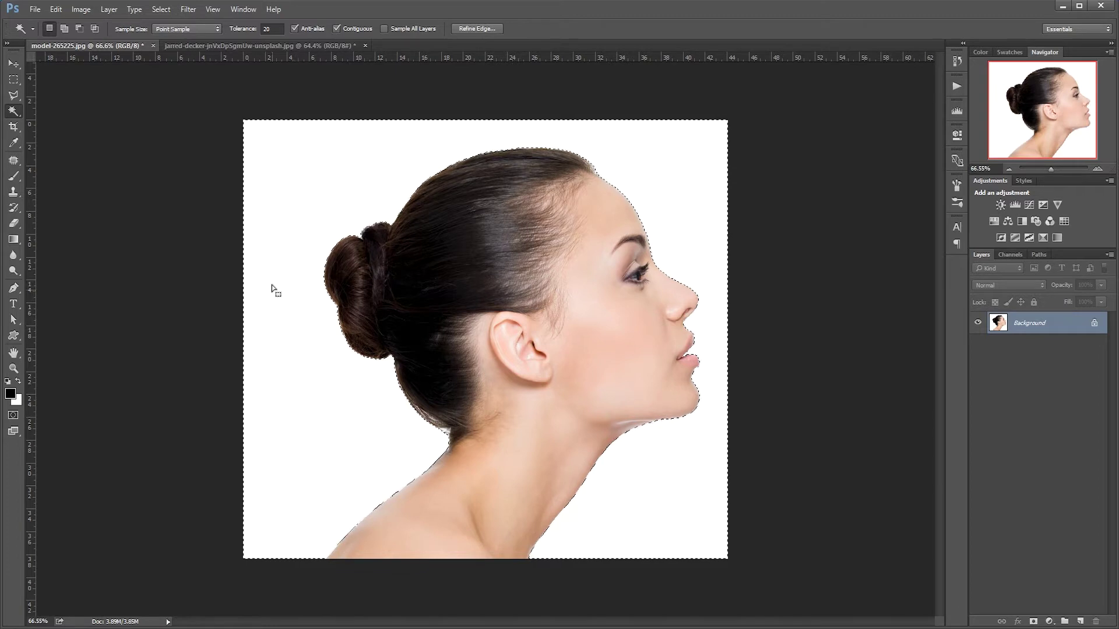
pyautogui.click(161, 9)
pyautogui.click(175, 57)
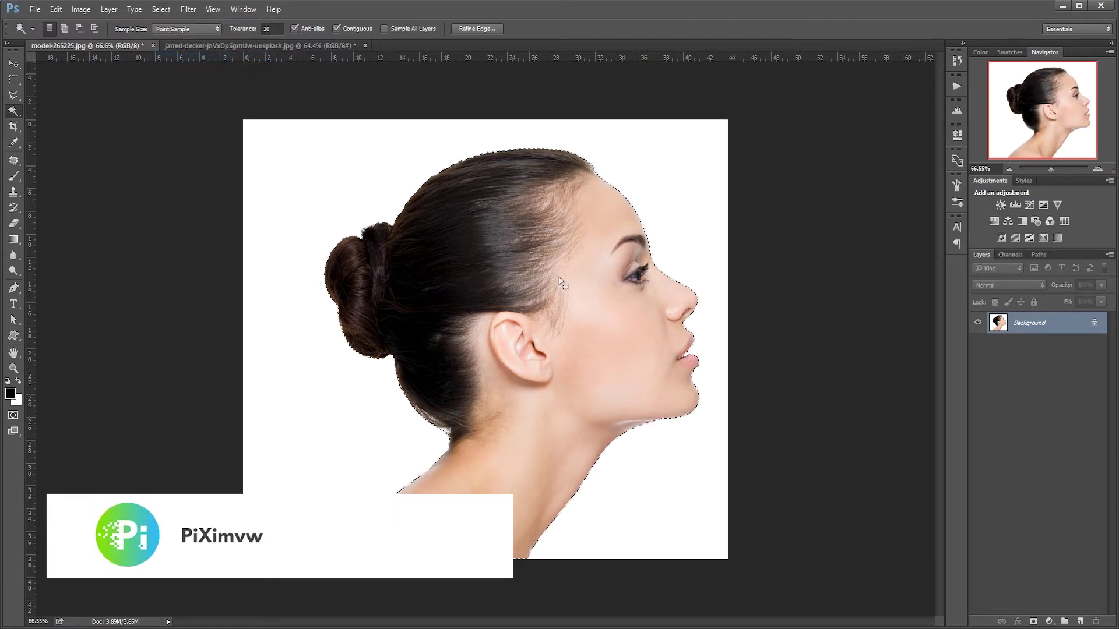
# - Copy the woman onto Layer 1 via Layer Via Copy and delete the original Background layer
pyautogui.rightClick(638, 306)
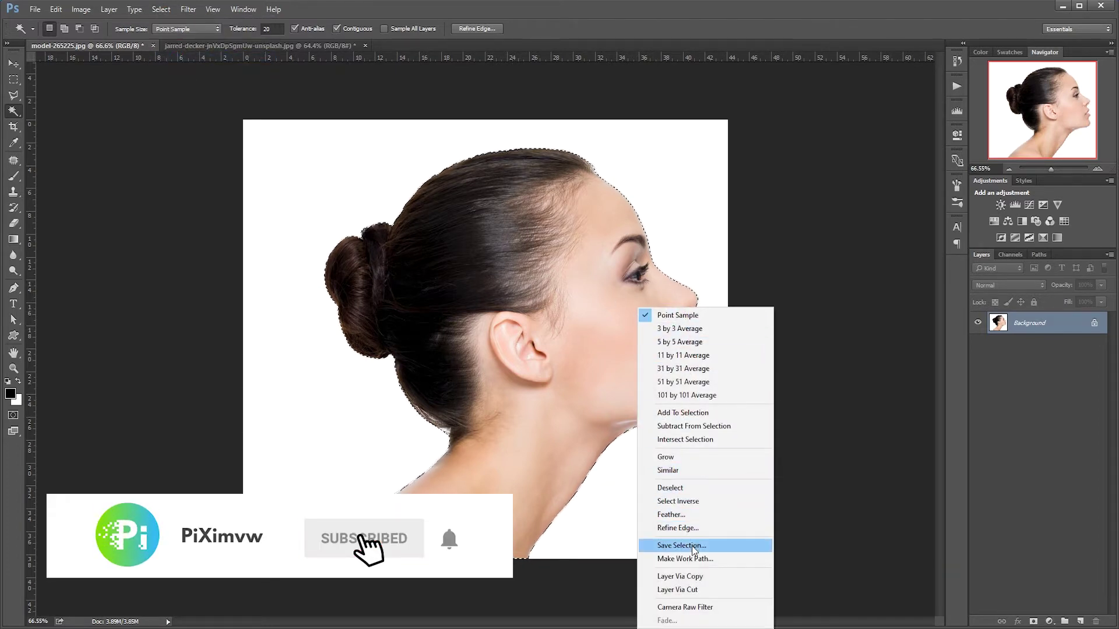
pyautogui.click(712, 576)
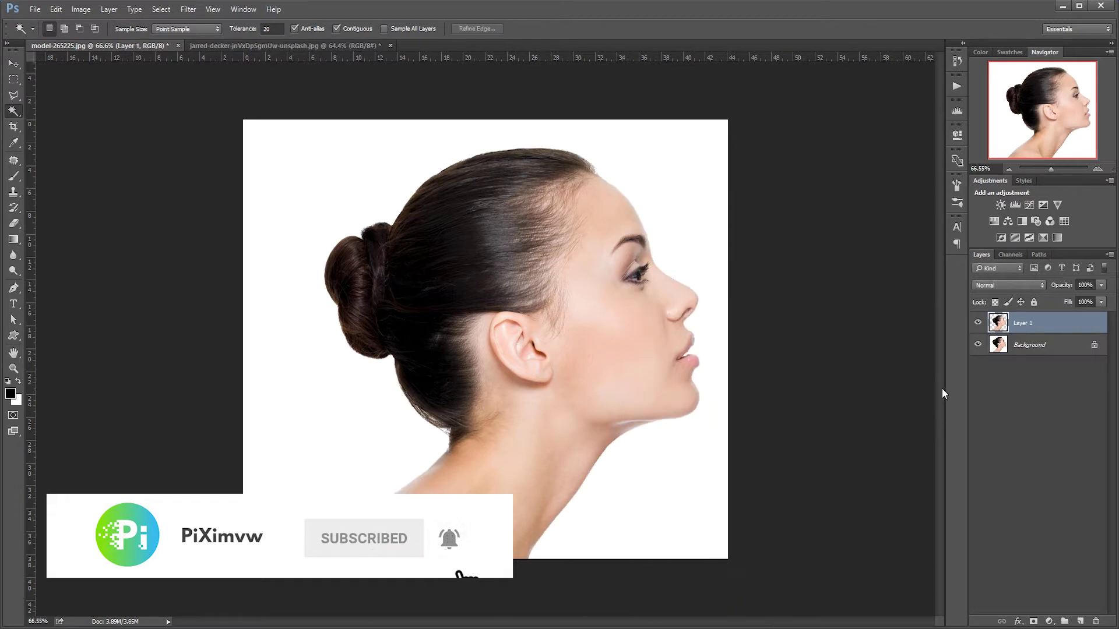
pyautogui.click(979, 345)
pyautogui.moveTo(998, 353); pyautogui.dragTo(1095, 621)
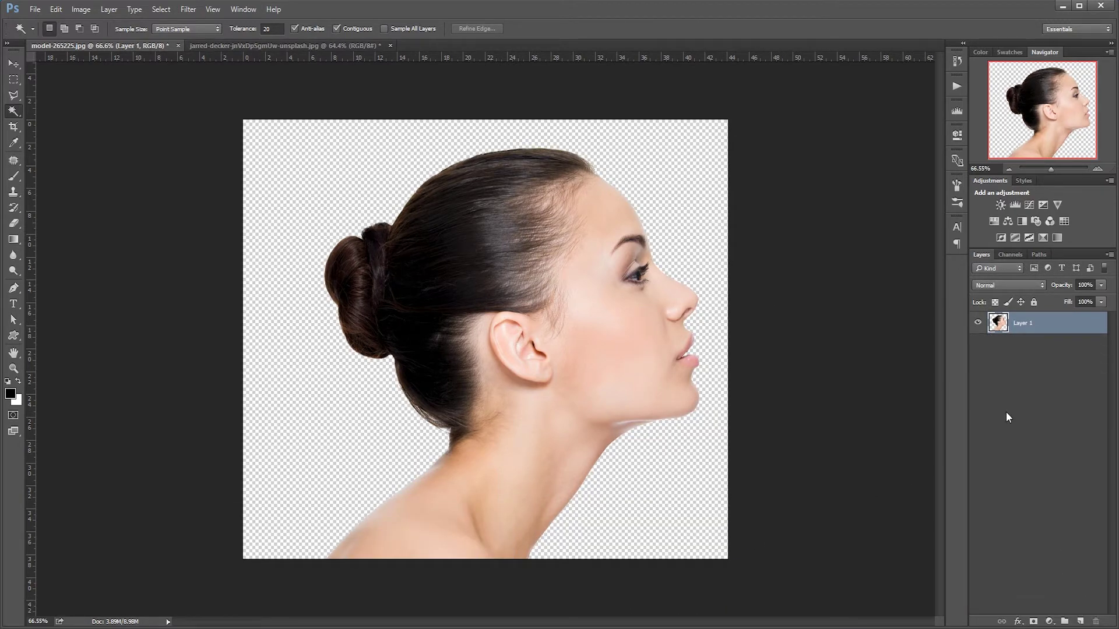
pyautogui.click(13, 63)
# - Drag the seascape into the portrait as Layer 2 and set its opacity to 51%
pyautogui.click(280, 45)
pyautogui.moveTo(420, 230)
pyautogui.mouseDown()
pyautogui.moveTo(144, 67)
pyautogui.moveTo(395, 242)
pyautogui.mouseUp()
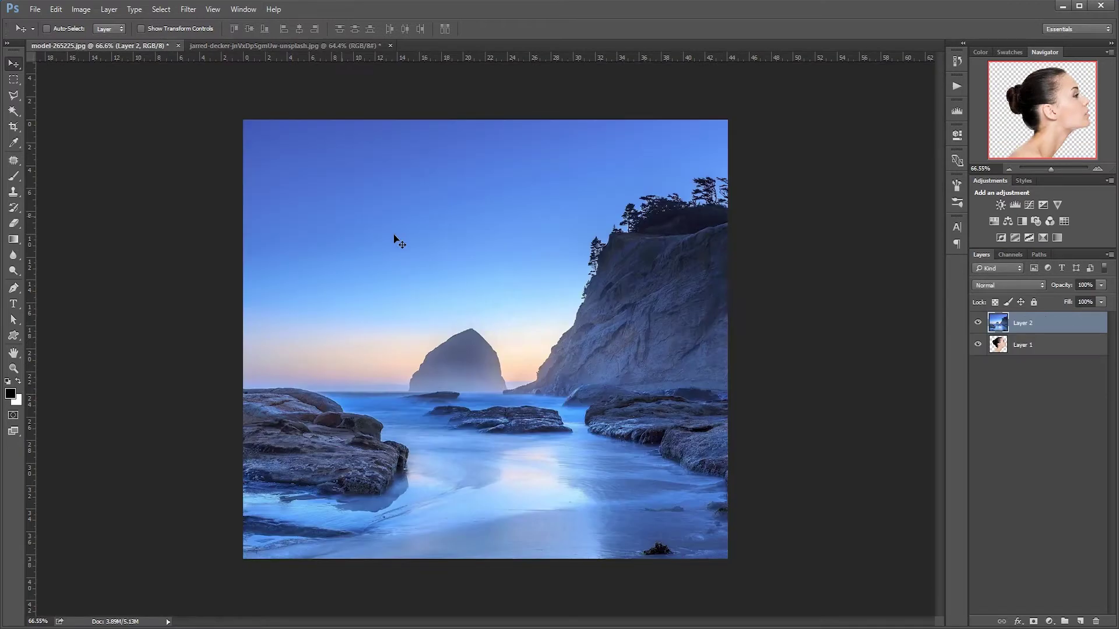
pyautogui.moveTo(539, 286)
pyautogui.mouseDown()
pyautogui.moveTo(540, 302)
pyautogui.moveTo(544, 278)
pyautogui.mouseUp()
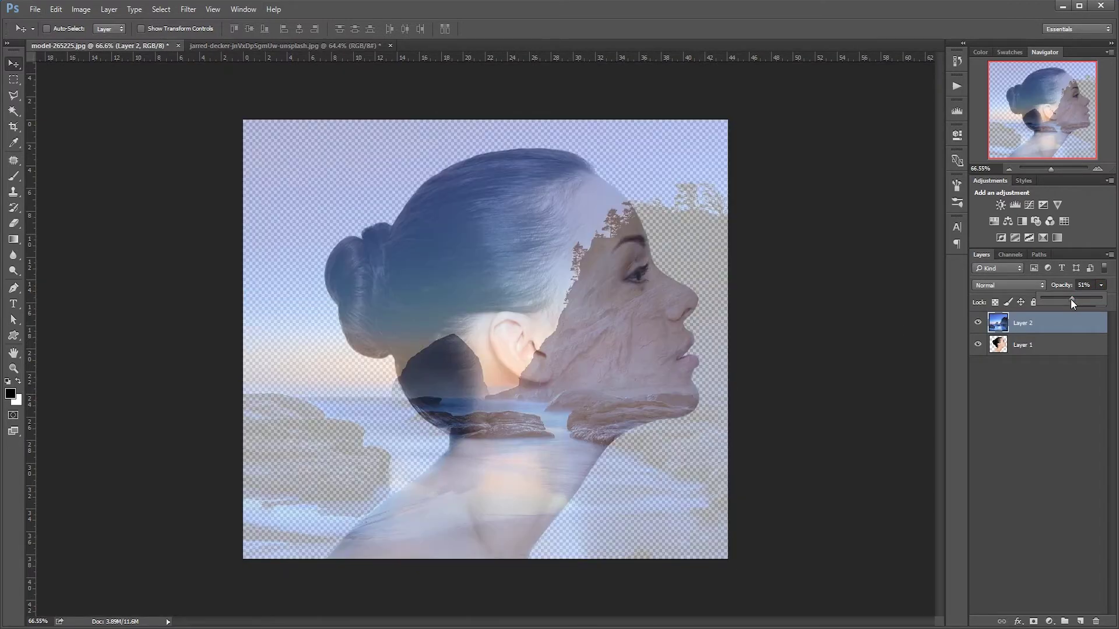
pyautogui.click(582, 382)
pyautogui.scroll(-2, 557, 350)
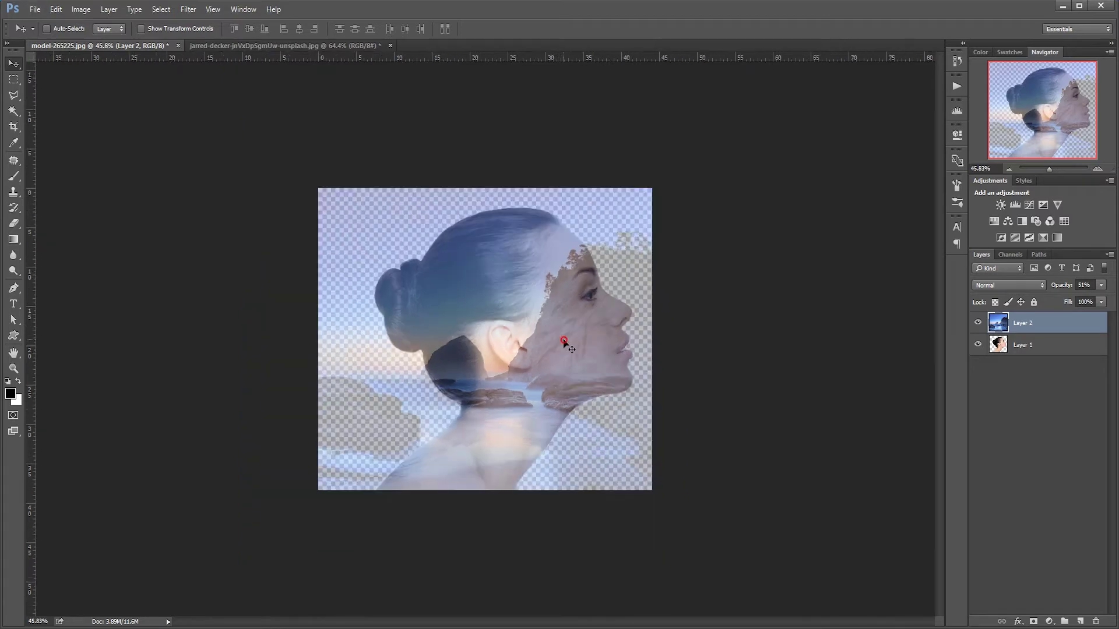
# - Free-transform the landscape, shrinking and shifting it over the woman's head, and commit
pyautogui.hotkey('ctrl', 't')
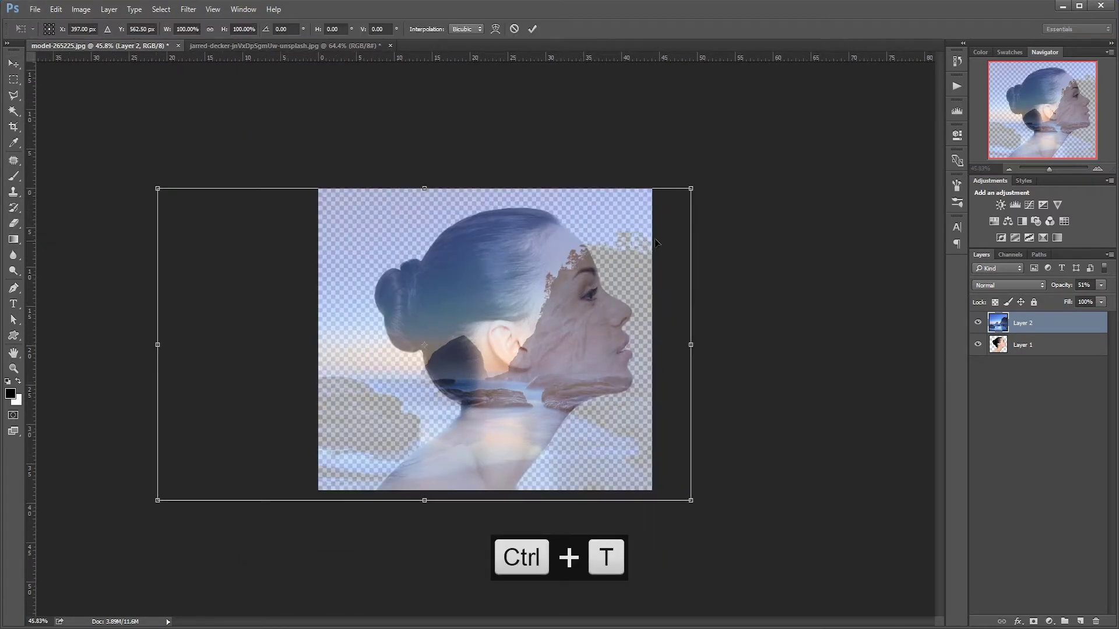
pyautogui.moveTo(691, 500); pyautogui.dragTo(673, 490)
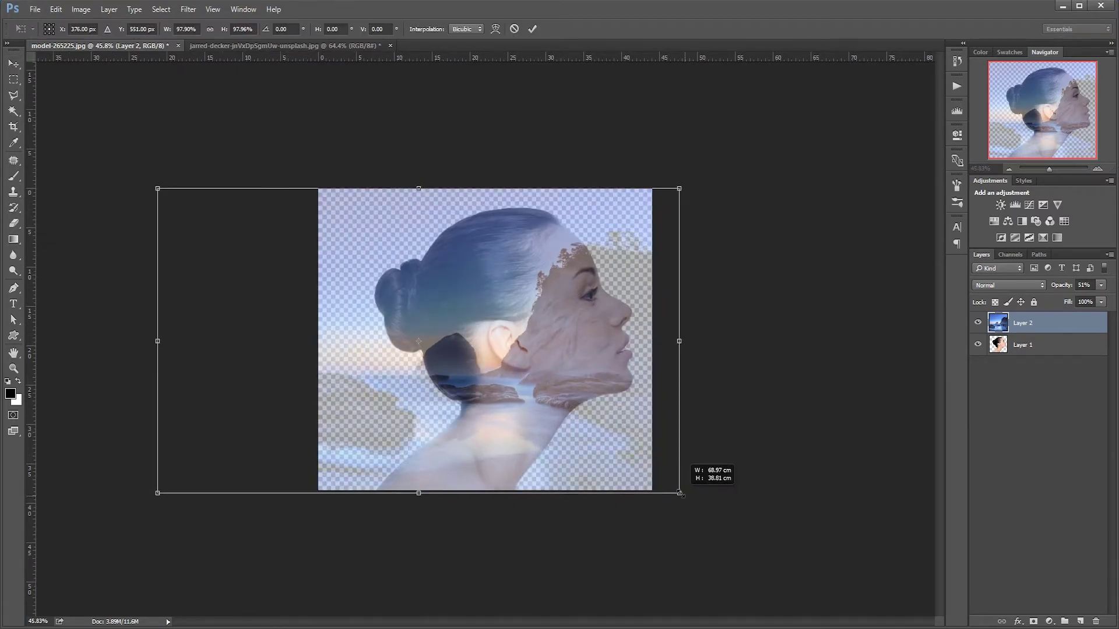
pyautogui.moveTo(633, 455); pyautogui.dragTo(612, 456)
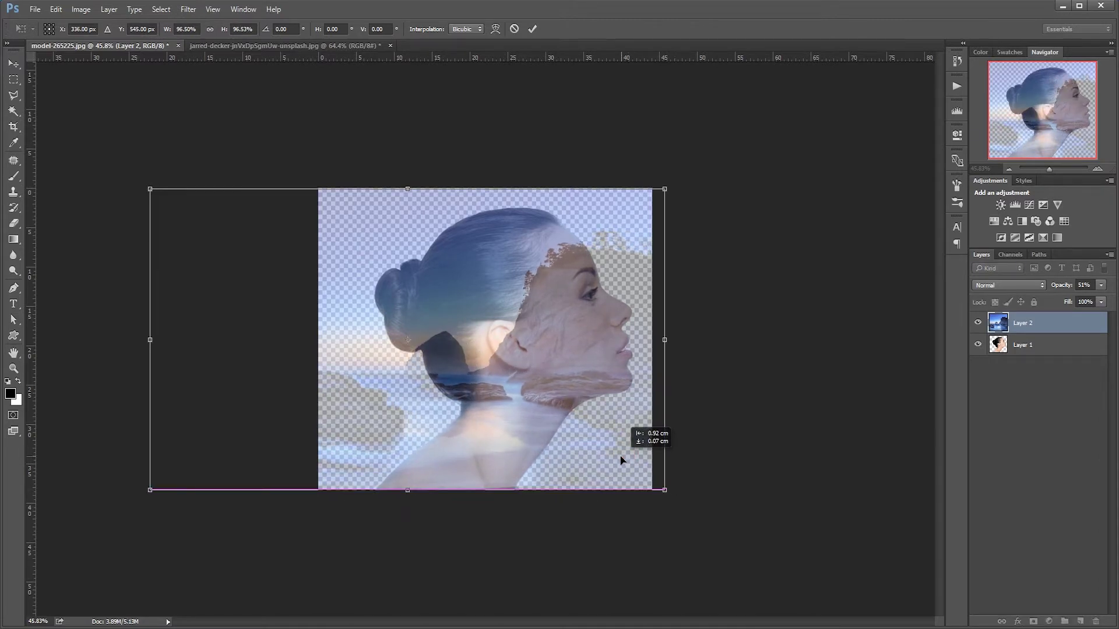
pyautogui.moveTo(651, 188); pyautogui.dragTo(628, 205)
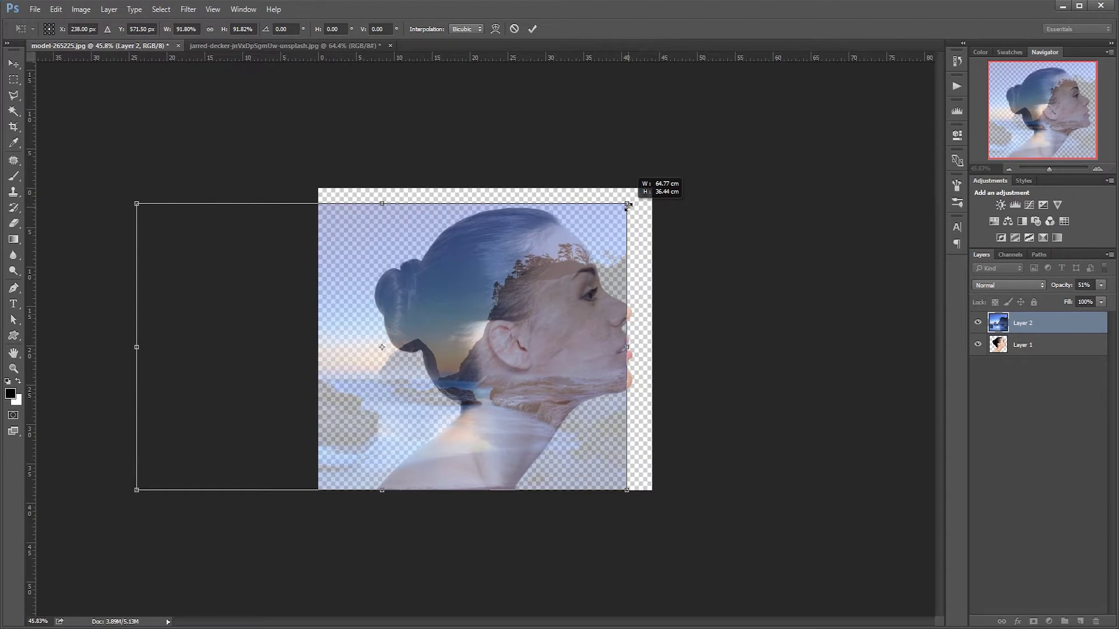
pyautogui.moveTo(628, 205); pyautogui.dragTo(633, 200)
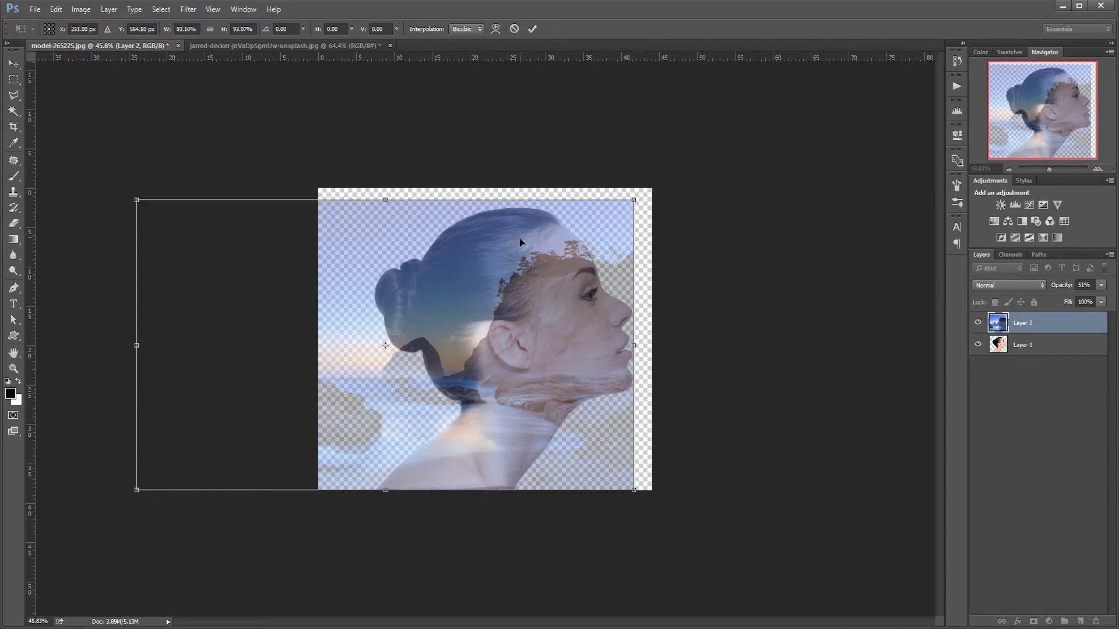
pyautogui.moveTo(586, 316); pyautogui.dragTo(591, 317)
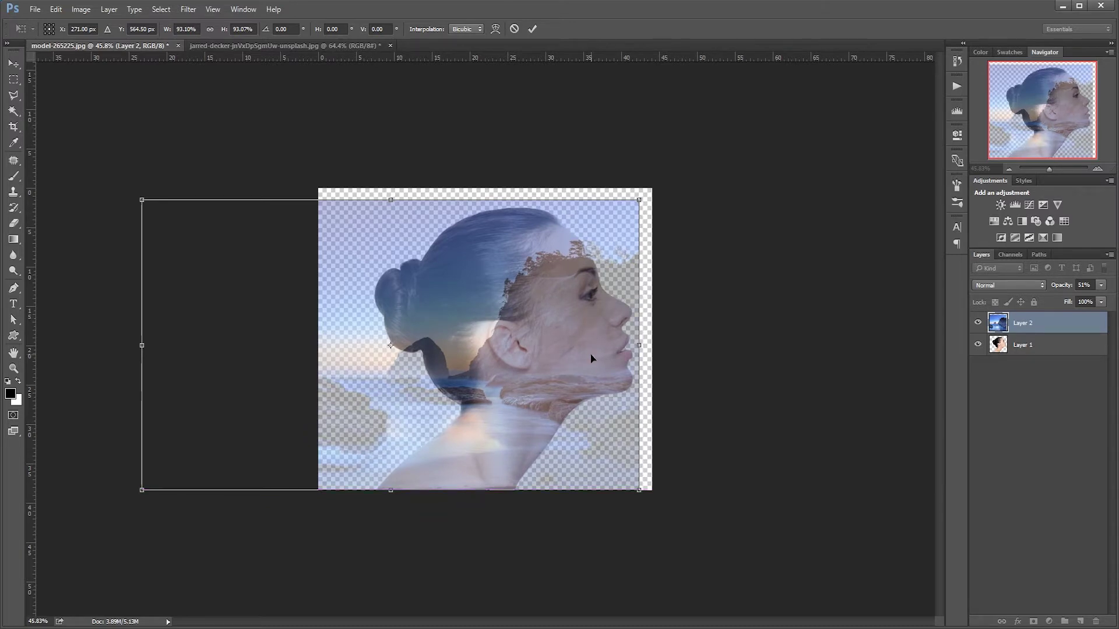
pyautogui.press('Return')
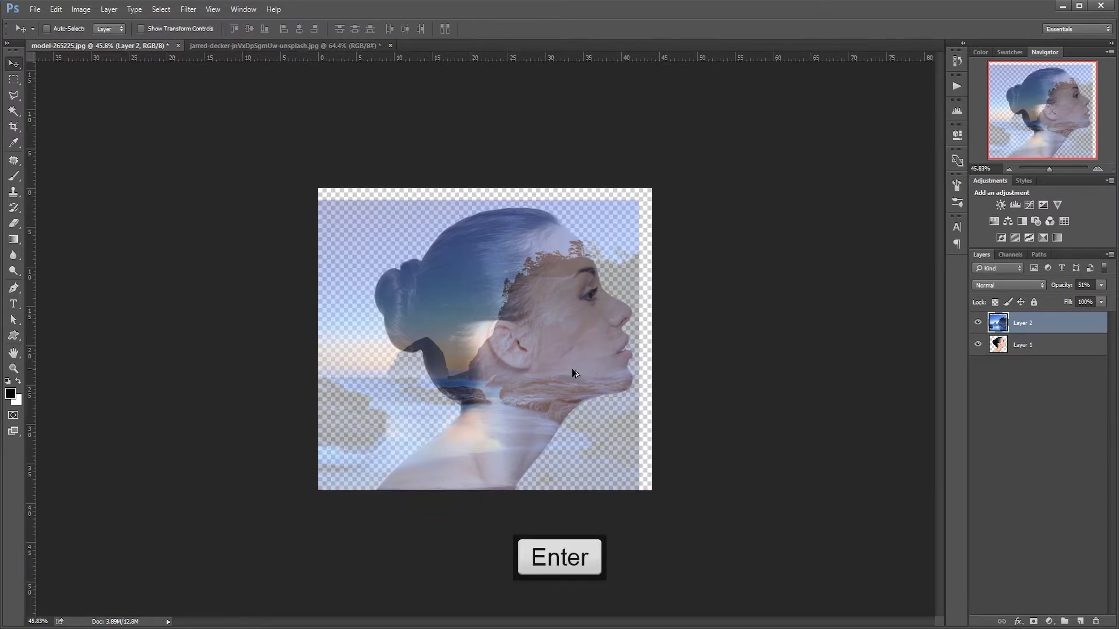
pyautogui.keyDown('alt'); pyautogui.scroll(1, 570, 369); pyautogui.keyUp('alt')
pyautogui.keyDown('alt'); pyautogui.scroll(1, 567, 369); pyautogui.keyUp('alt')
pyautogui.keyDown('alt'); pyautogui.scroll(1, 567, 368); pyautogui.keyUp('alt')
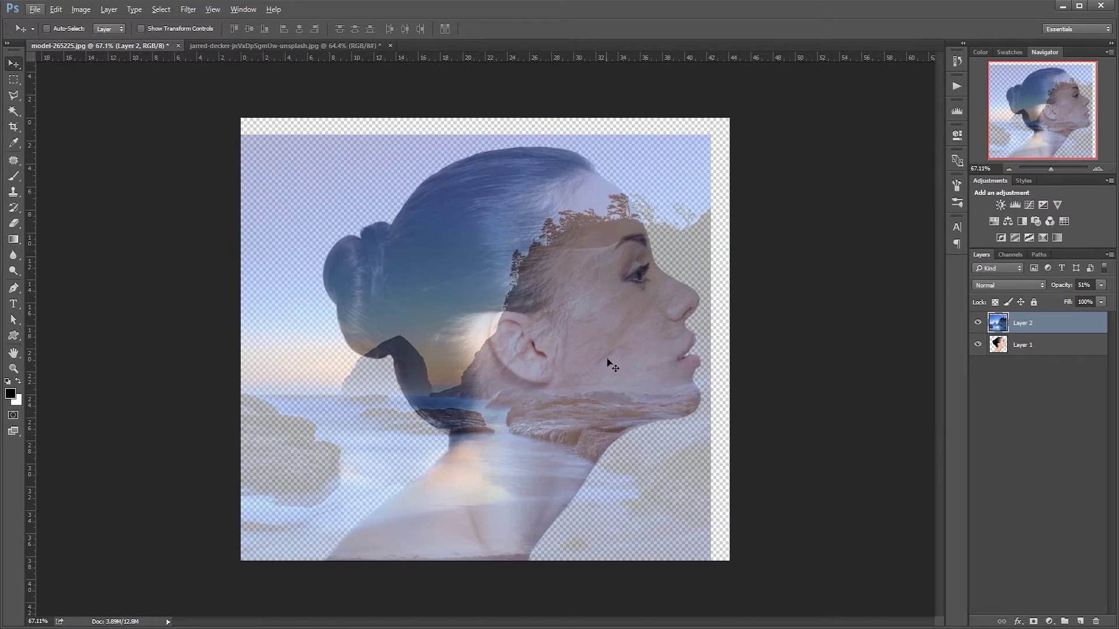
# - Set the landscape Layer 2 back to 100% opacity
pyautogui.click(1002, 349)
pyautogui.click(1065, 323)
pyautogui.click(1101, 285)
pyautogui.moveTo(1099, 298); pyautogui.dragTo(1111, 298)
pyautogui.click(1004, 348)
# - Load Layer 1's silhouette as a selection and add it as a mask on Layer 2
pyautogui.keyDown('ctrl'); pyautogui.click(1003, 349); pyautogui.keyUp('ctrl')
pyautogui.click(1022, 324)
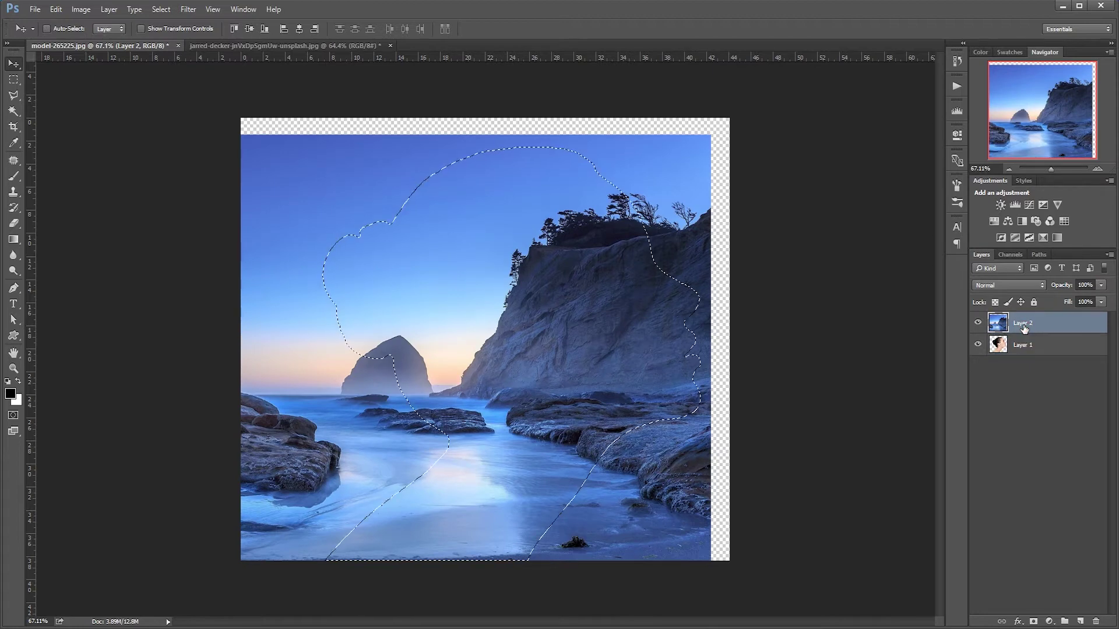
pyautogui.click(1033, 622)
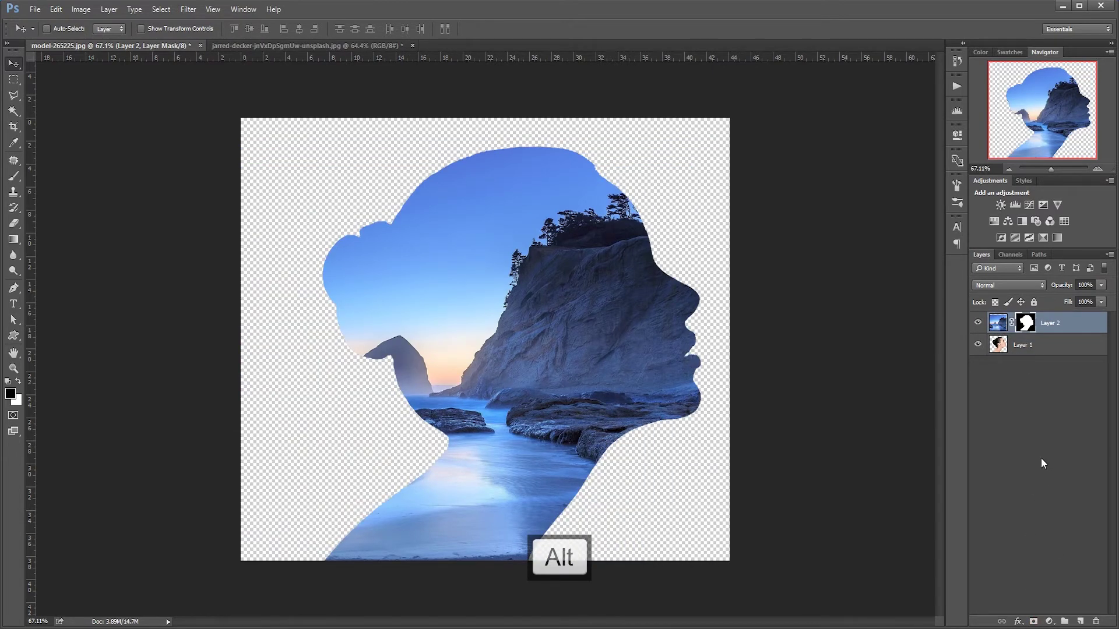
pyautogui.click(1041, 346)
# - Duplicate Layer 1, move the copy above the landscape, and set its blend mode to Lighten
pyautogui.moveTo(1041, 347); pyautogui.dragTo(1080, 621)
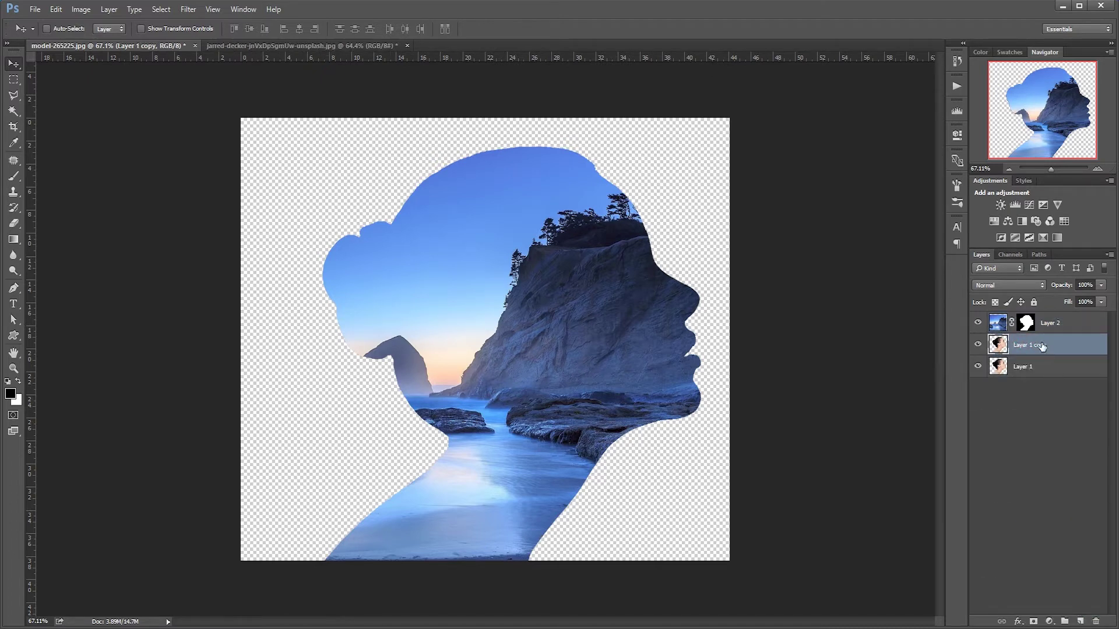
pyautogui.moveTo(1042, 346); pyautogui.dragTo(1038, 315)
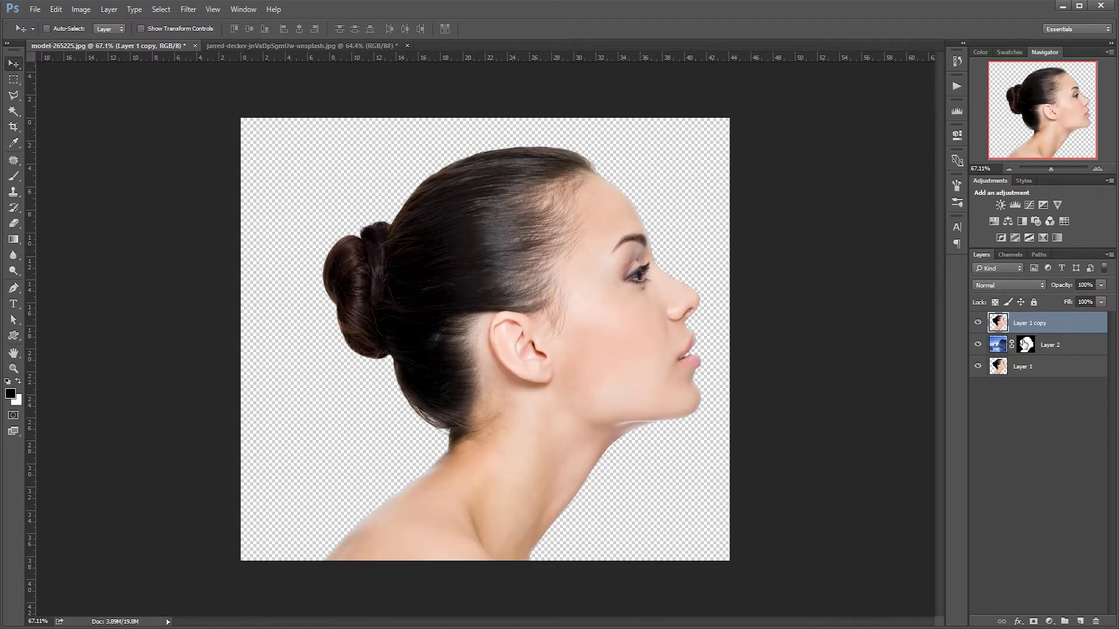
pyautogui.click(1010, 285)
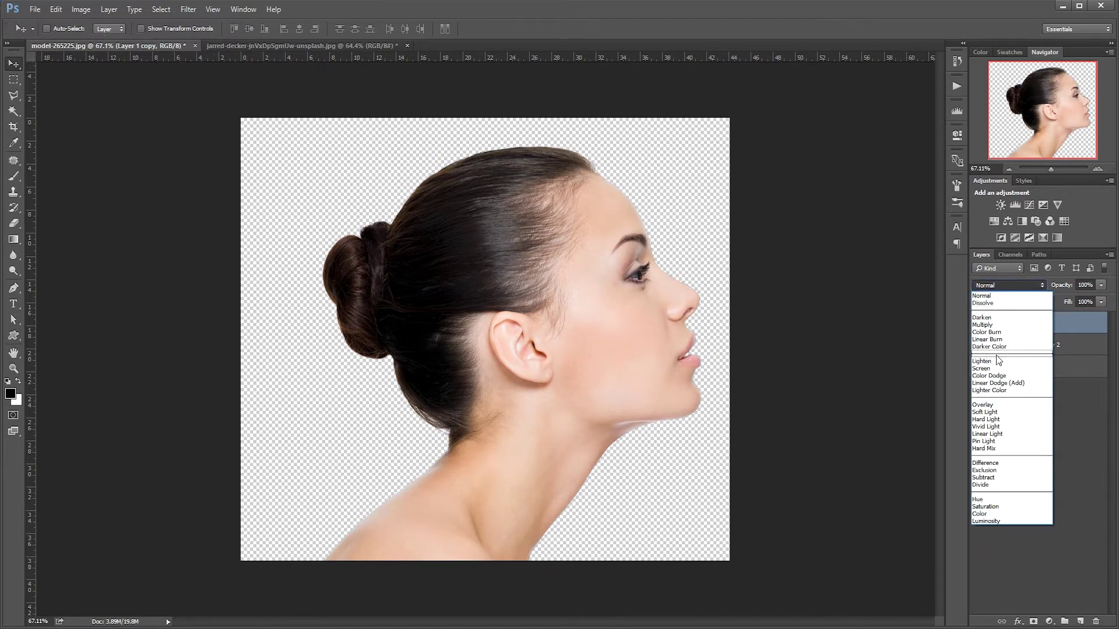
pyautogui.click(999, 361)
# - Lower Layer 1 copy's opacity to 62% and add a layer mask
pyautogui.click(1101, 285)
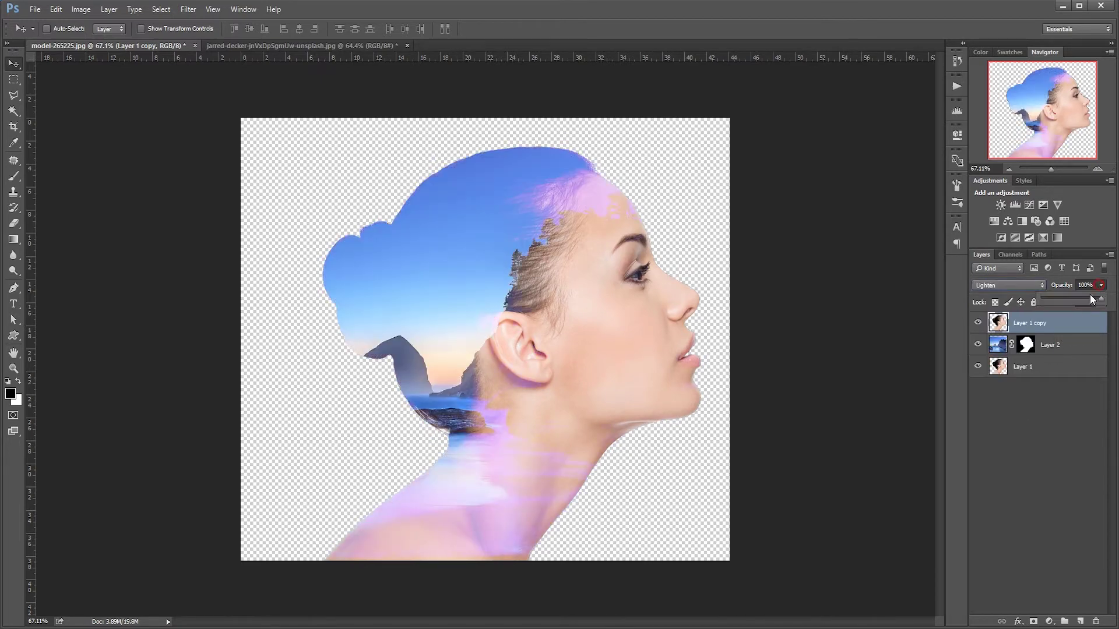
pyautogui.click(1085, 300)
pyautogui.moveTo(1083, 299); pyautogui.dragTo(1078, 299)
pyautogui.click(1038, 321)
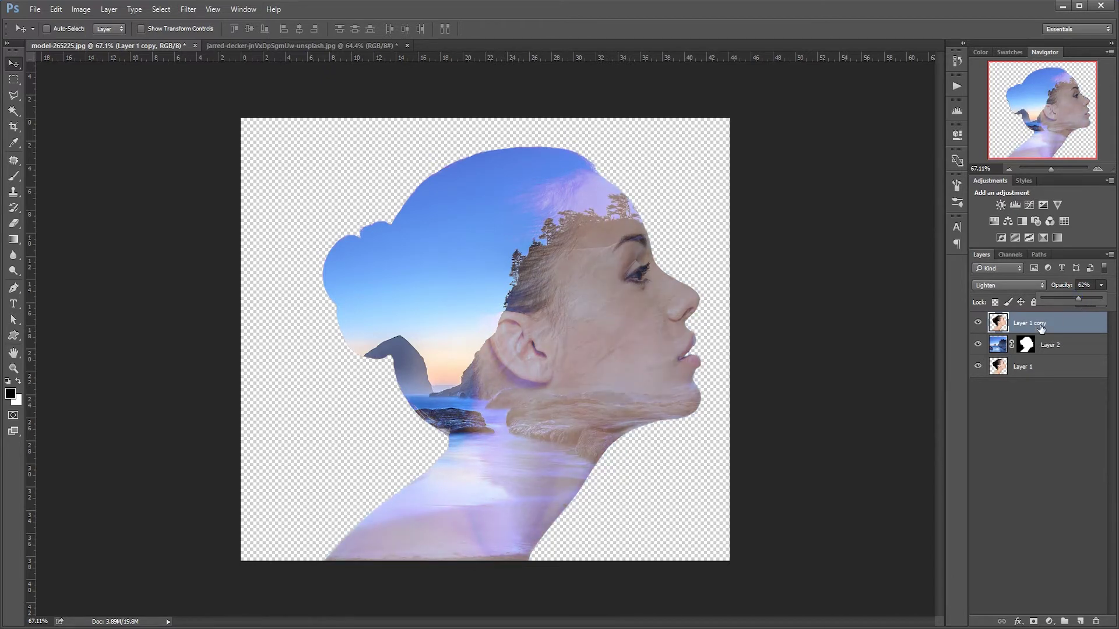
pyautogui.click(1033, 622)
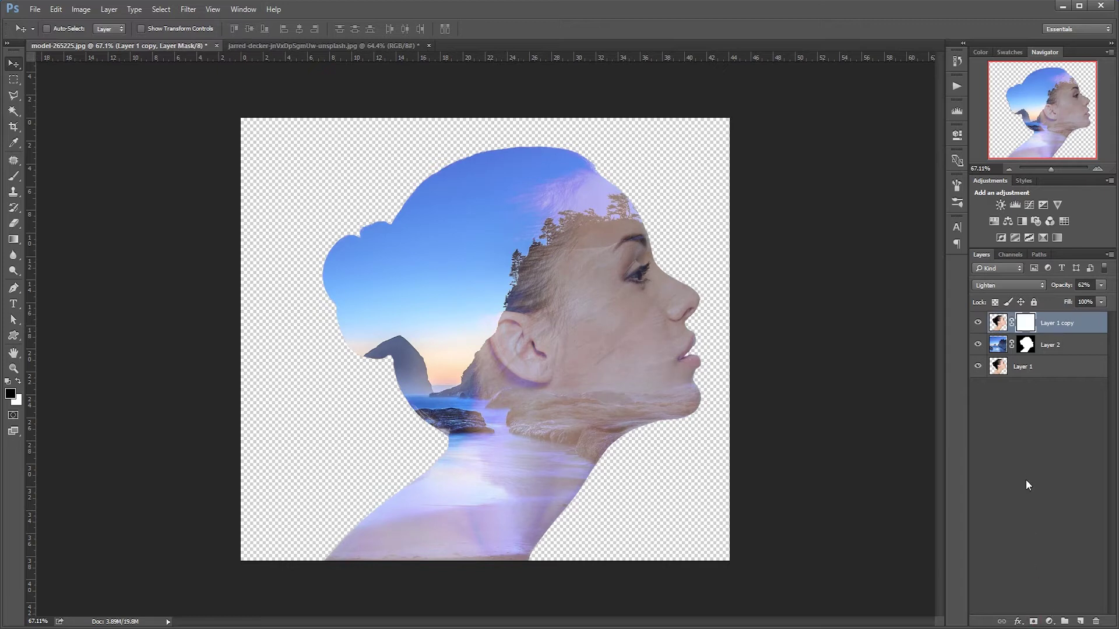
# - With a 28% opacity brush, paint the mask over the ear, hair and forehead
pyautogui.click(19, 183)
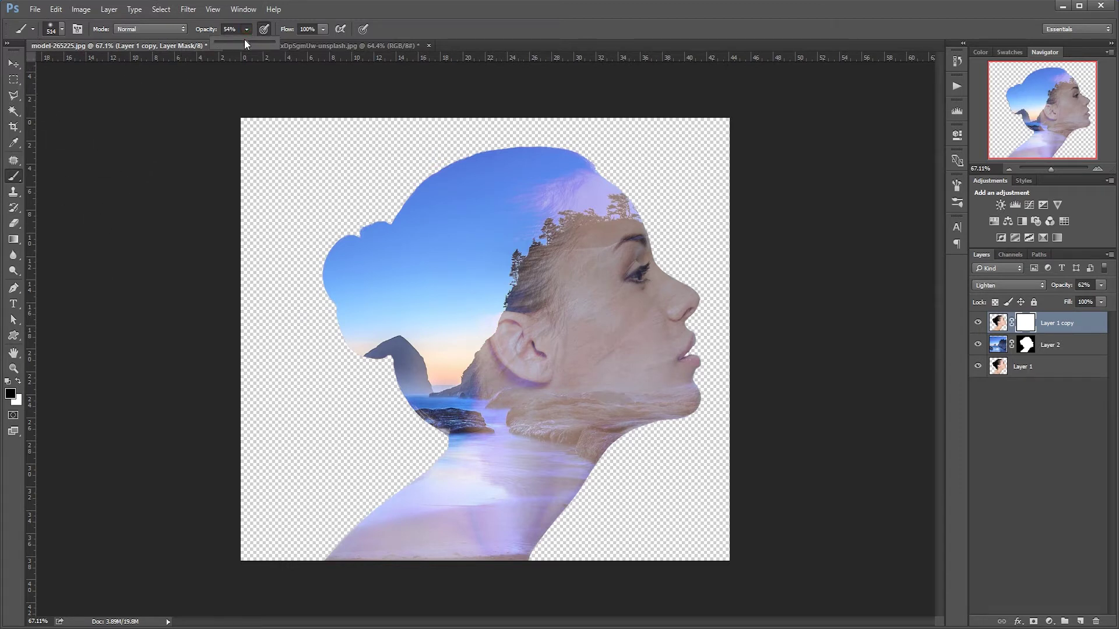
pyautogui.moveTo(232, 42); pyautogui.dragTo(231, 42)
pyautogui.moveTo(477, 322); pyautogui.dragTo(477, 386)
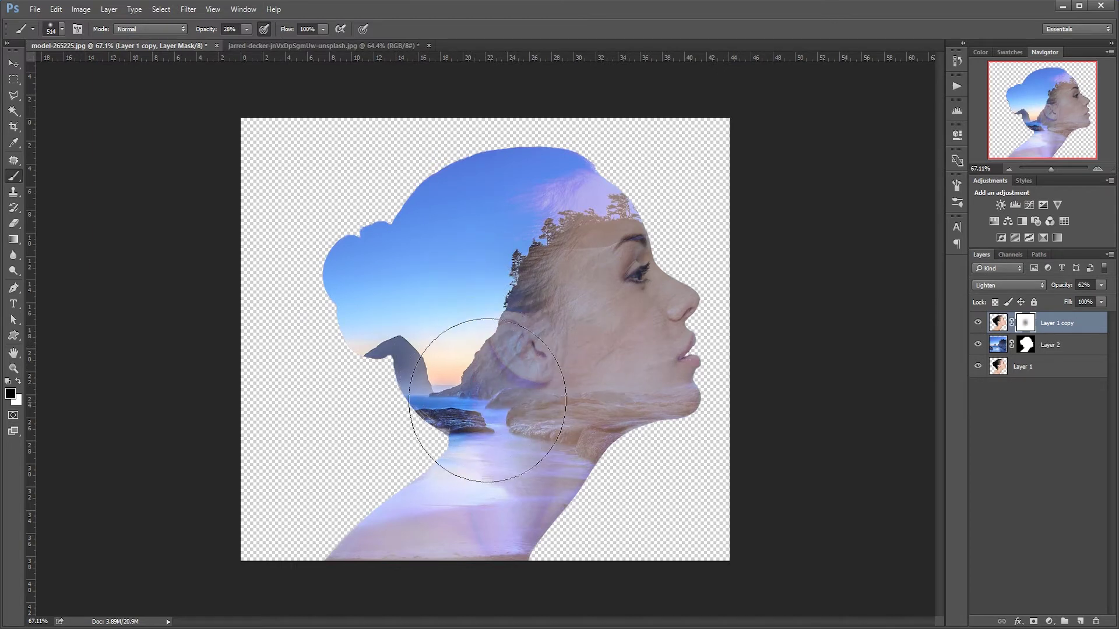
pyautogui.moveTo(512, 250)
pyautogui.mouseDown()
pyautogui.moveTo(513, 228)
pyautogui.moveTo(491, 211)
pyautogui.mouseUp()
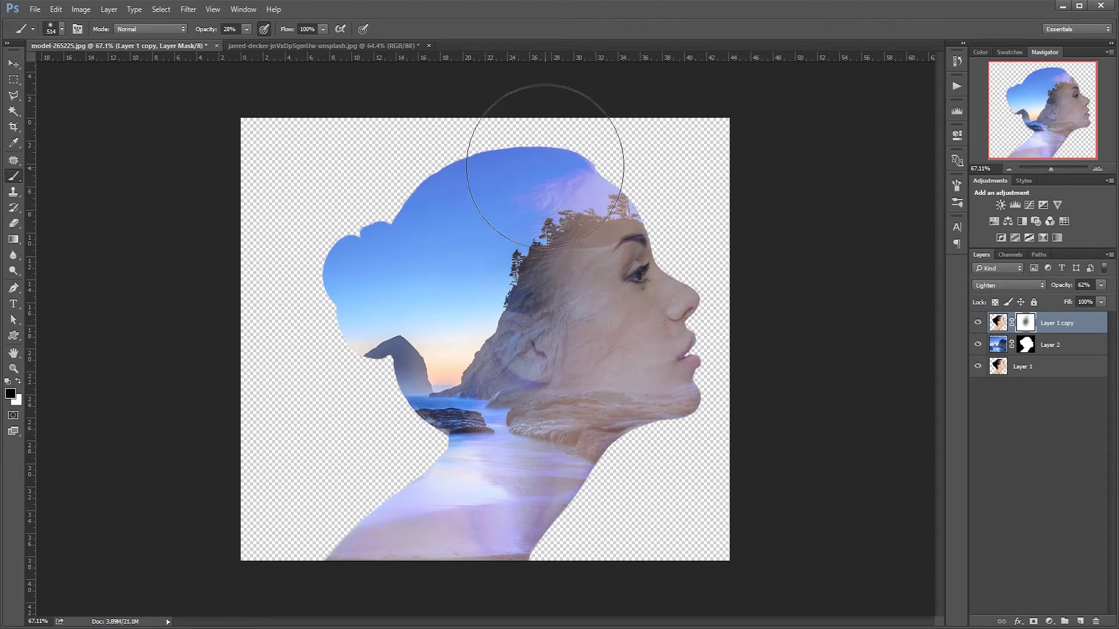
pyautogui.moveTo(527, 169); pyautogui.dragTo(404, 262)
pyautogui.moveTo(517, 204)
pyautogui.mouseDown()
pyautogui.moveTo(538, 180)
pyautogui.moveTo(523, 341)
pyautogui.moveTo(466, 344)
pyautogui.moveTo(419, 318)
pyautogui.moveTo(408, 335)
pyautogui.moveTo(437, 300)
pyautogui.moveTo(405, 287)
pyautogui.moveTo(387, 325)
pyautogui.moveTo(426, 344)
pyautogui.moveTo(400, 387)
pyautogui.moveTo(395, 425)
pyautogui.moveTo(387, 375)
pyautogui.mouseUp()
pyautogui.moveTo(497, 314)
pyautogui.mouseDown()
pyautogui.moveTo(474, 262)
pyautogui.moveTo(512, 225)
pyautogui.moveTo(507, 181)
pyautogui.moveTo(522, 262)
pyautogui.mouseUp()
# - Shrink the brush to about 182 px, then 96 px, and select Layer 2's mask
pyautogui.rightClick(522, 261)
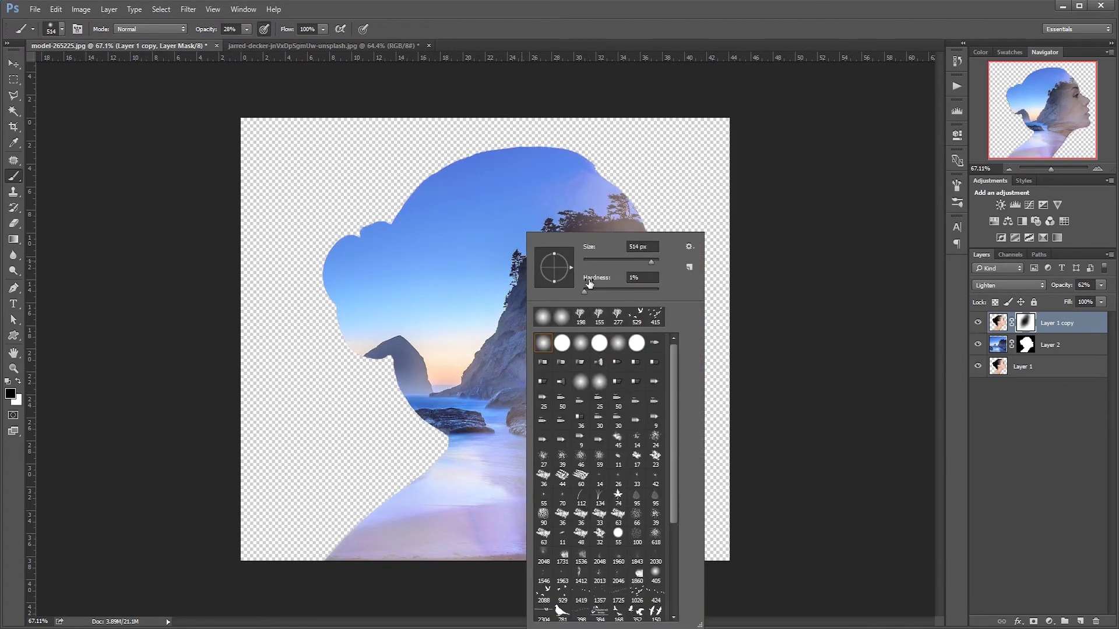
pyautogui.press('Return')
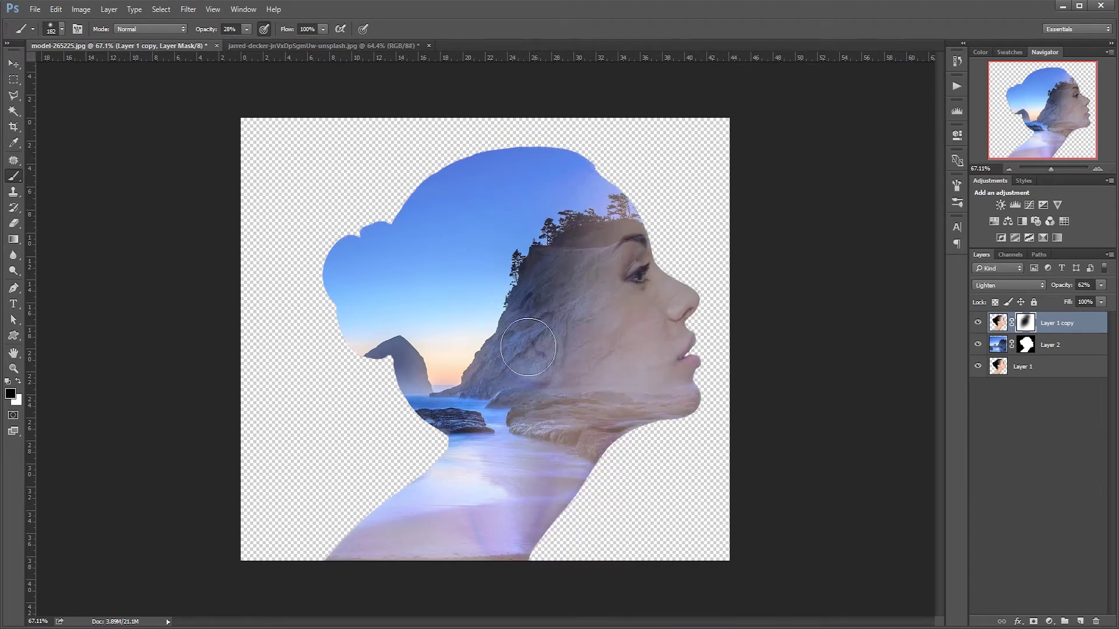
pyautogui.rightClick(526, 358)
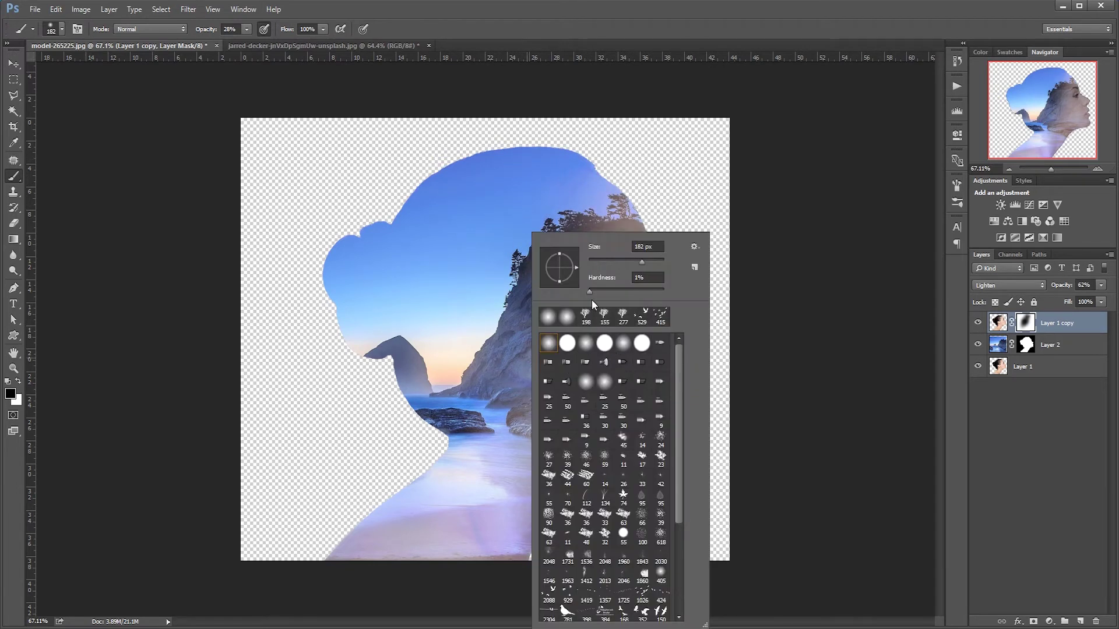
pyautogui.moveTo(622, 261); pyautogui.dragTo(610, 261)
pyautogui.press('Return')
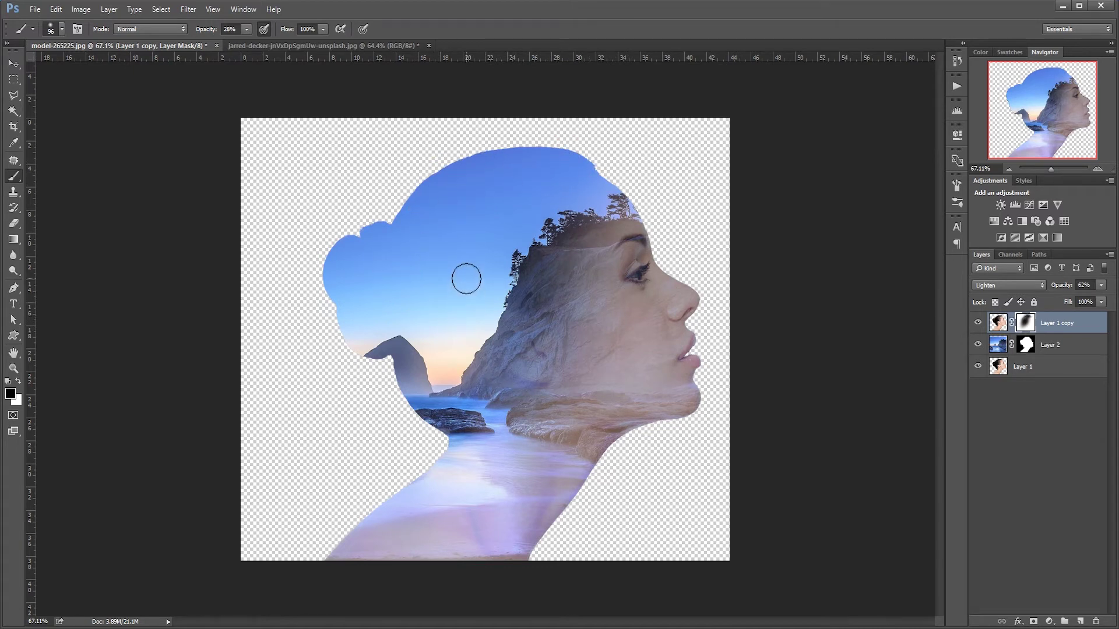
pyautogui.click(1021, 348)
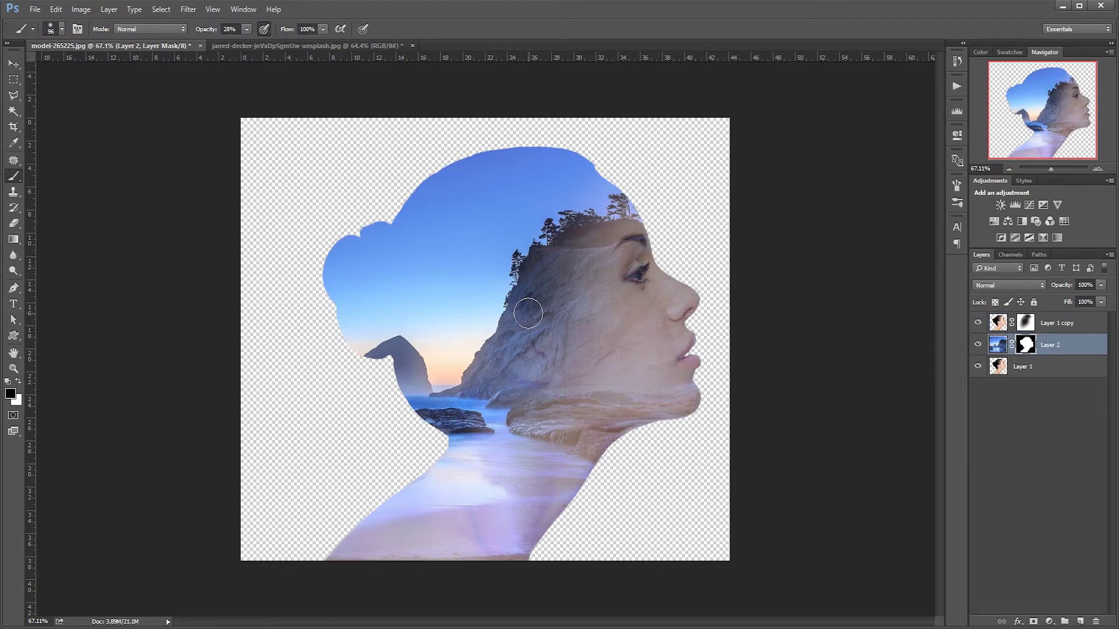
# - Enlarge the soft brush to 173 px, then to 343 px
pyautogui.rightClick(606, 315)
pyautogui.moveTo(703, 260); pyautogui.dragTo(711, 263)
pyautogui.click(712, 195)
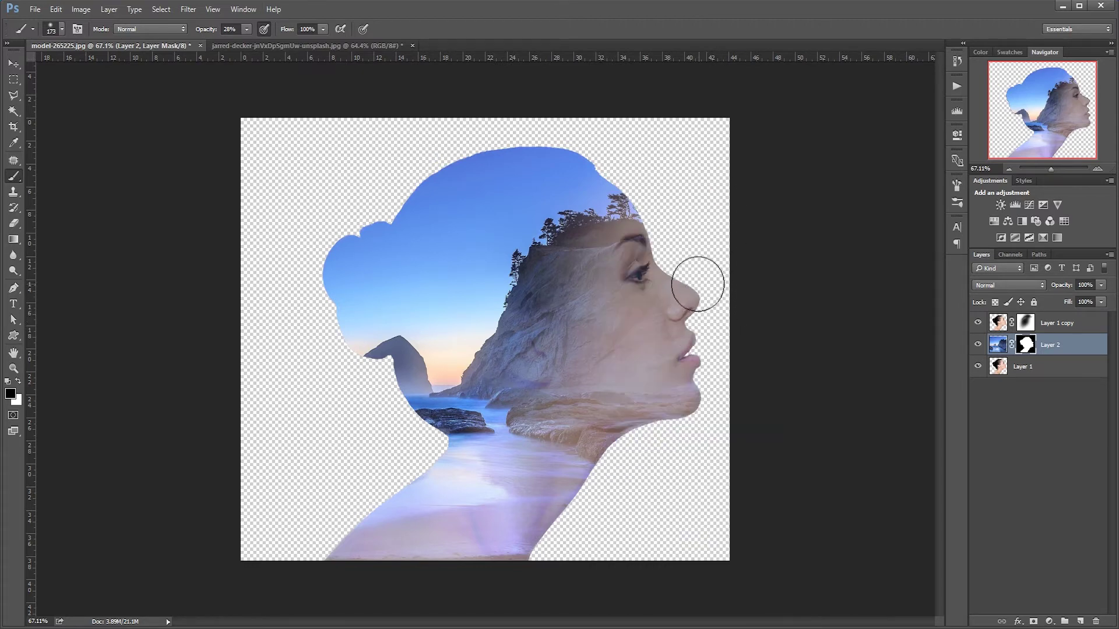
pyautogui.rightClick(709, 256)
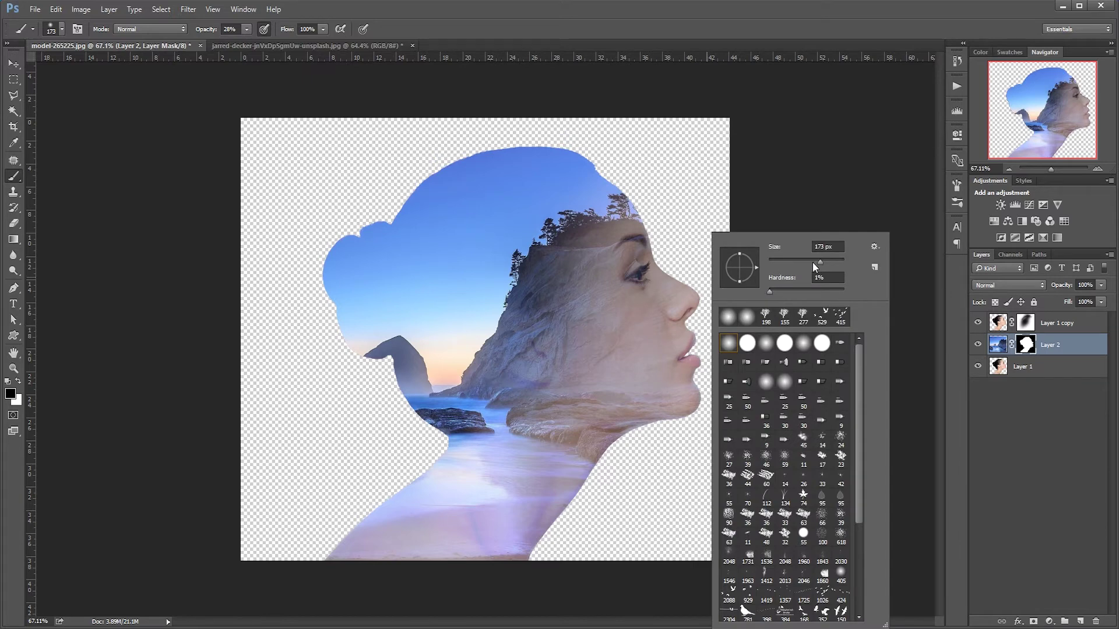
pyautogui.moveTo(831, 263); pyautogui.dragTo(836, 263)
pyautogui.click(662, 274)
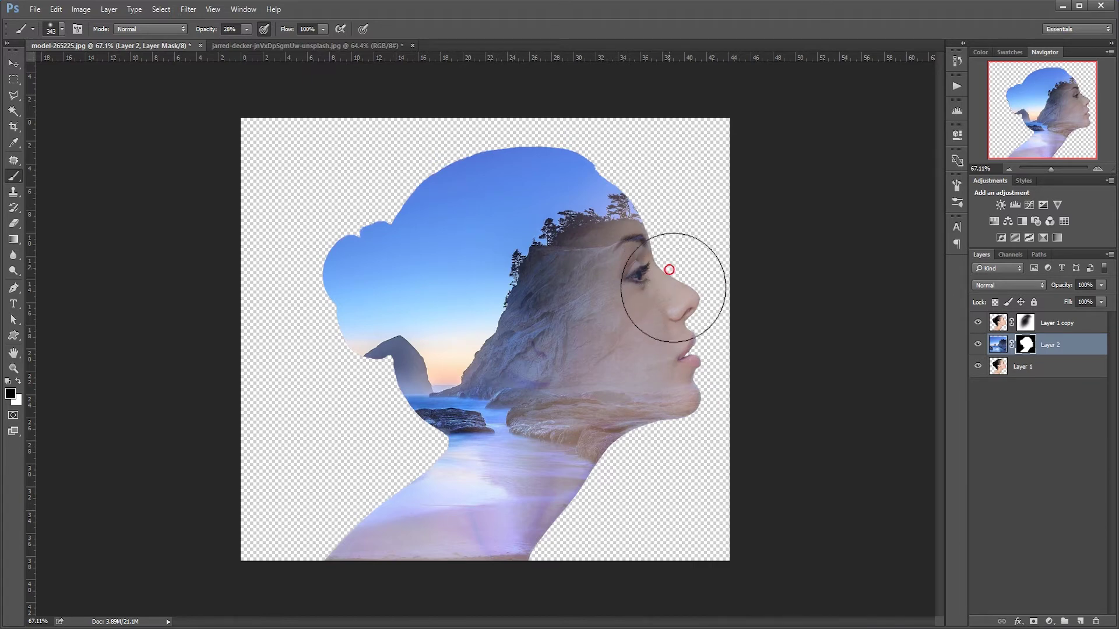
# - Paint out the landscape over the chin, neck, eye, nose and lower face
pyautogui.moveTo(681, 350)
pyautogui.mouseDown()
pyautogui.moveTo(694, 412)
pyautogui.moveTo(675, 475)
pyautogui.moveTo(662, 425)
pyautogui.moveTo(629, 472)
pyautogui.mouseUp()
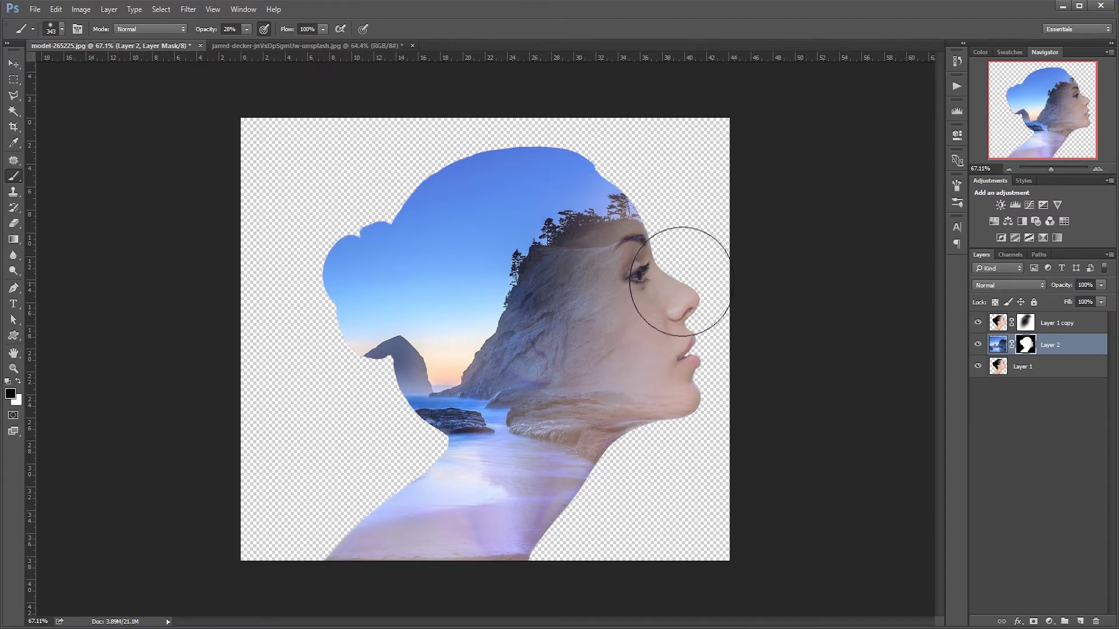
pyautogui.moveTo(683, 261); pyautogui.dragTo(662, 257)
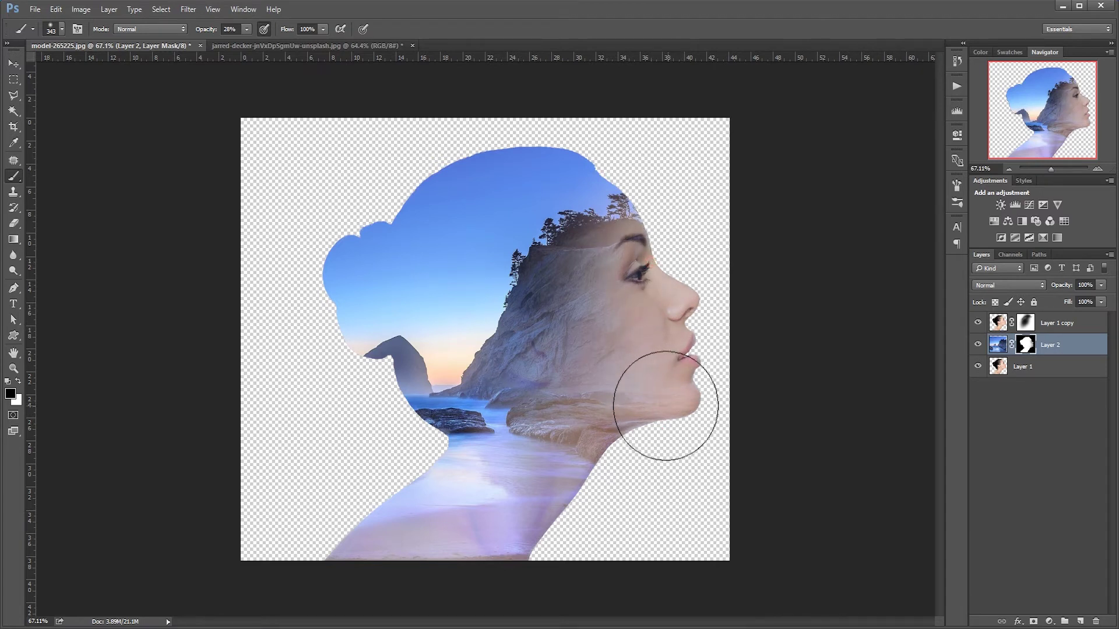
pyautogui.moveTo(607, 313); pyautogui.dragTo(687, 355)
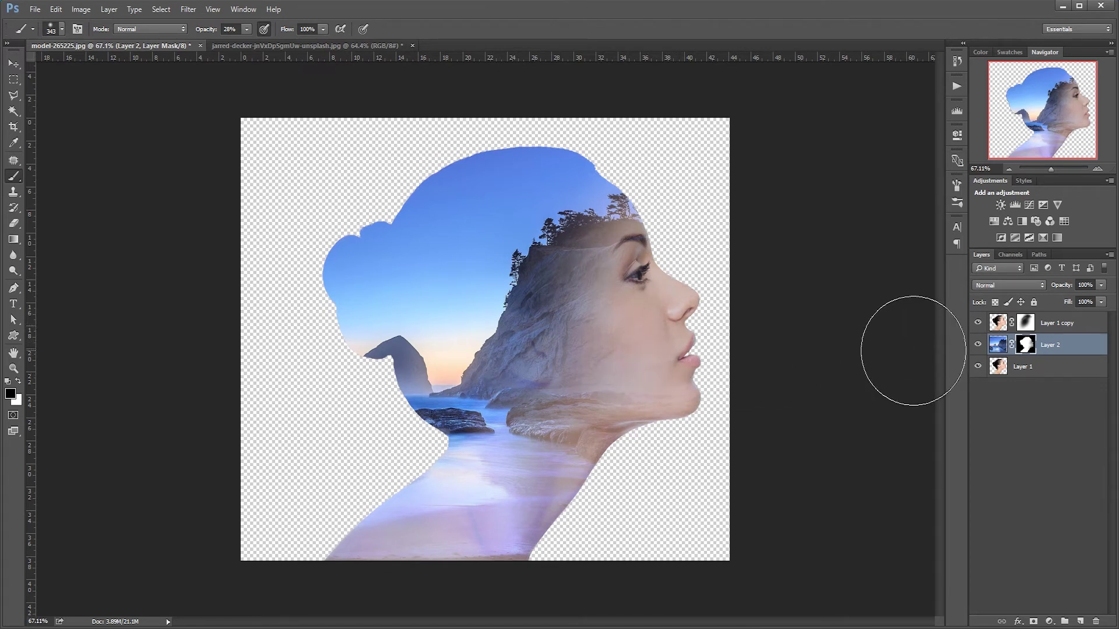
# - Add a white (ffffff) Solid Color fill layer and drag it to the bottom of the stack
pyautogui.click(1059, 324)
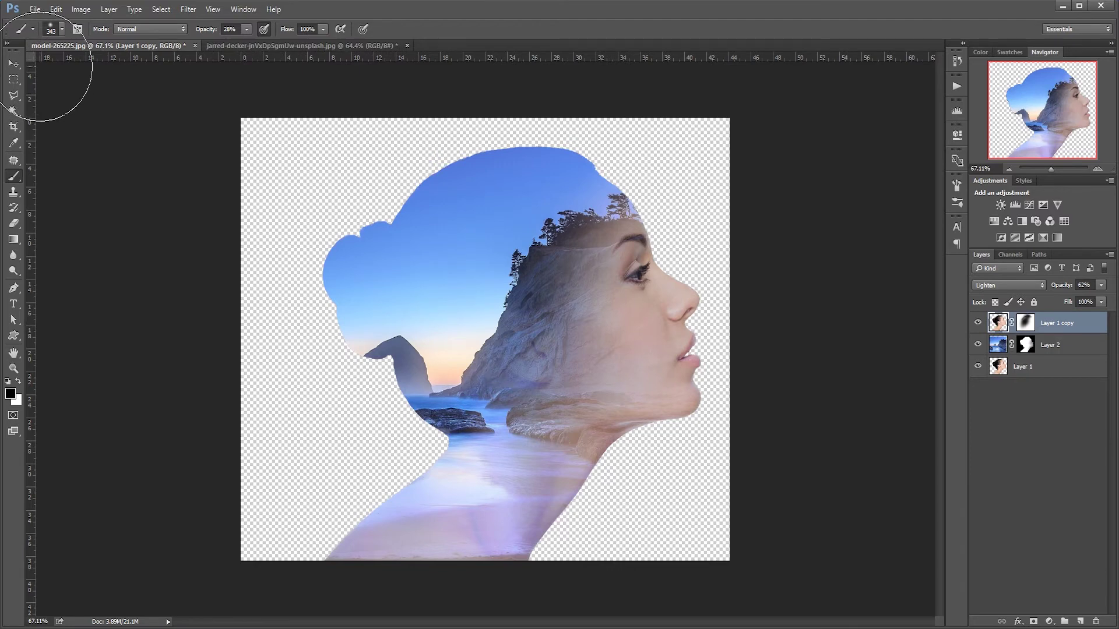
pyautogui.click(14, 64)
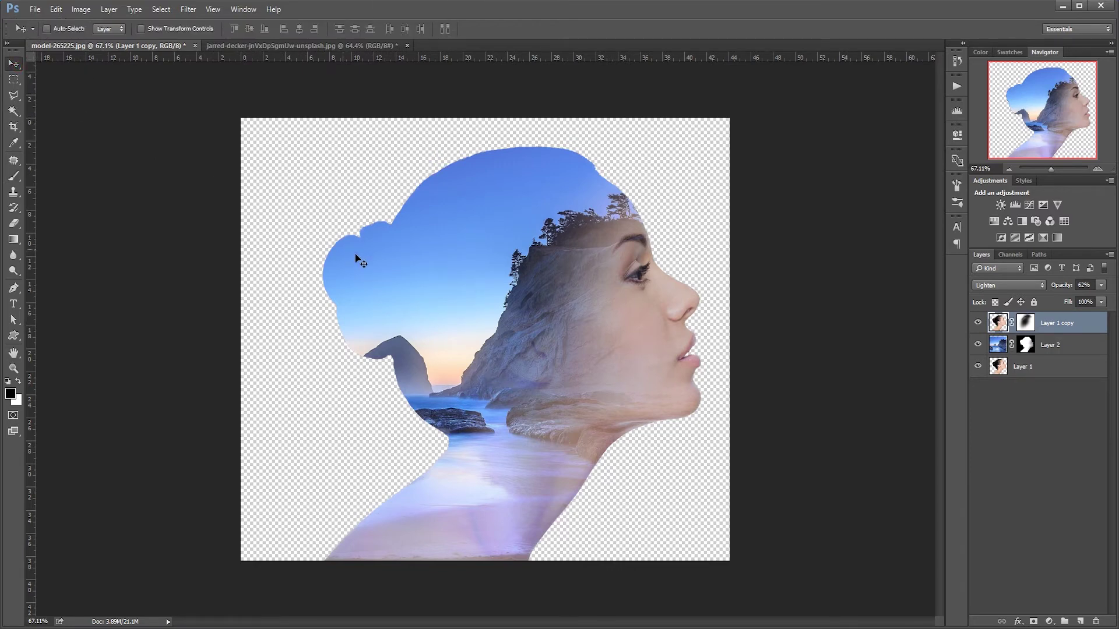
pyautogui.click(1050, 622)
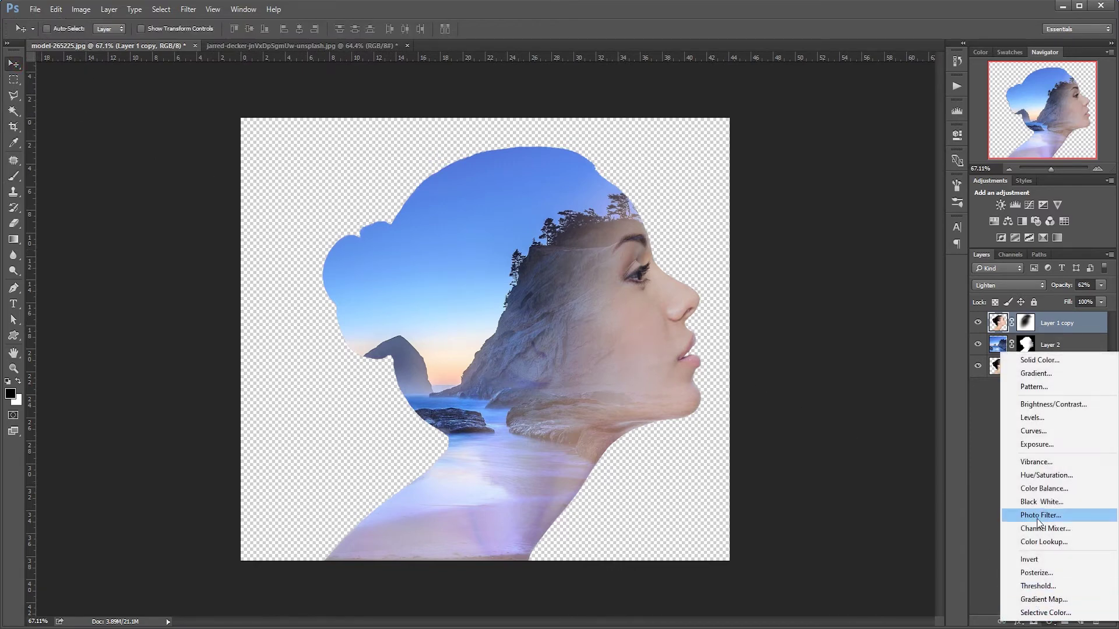
pyautogui.click(1038, 362)
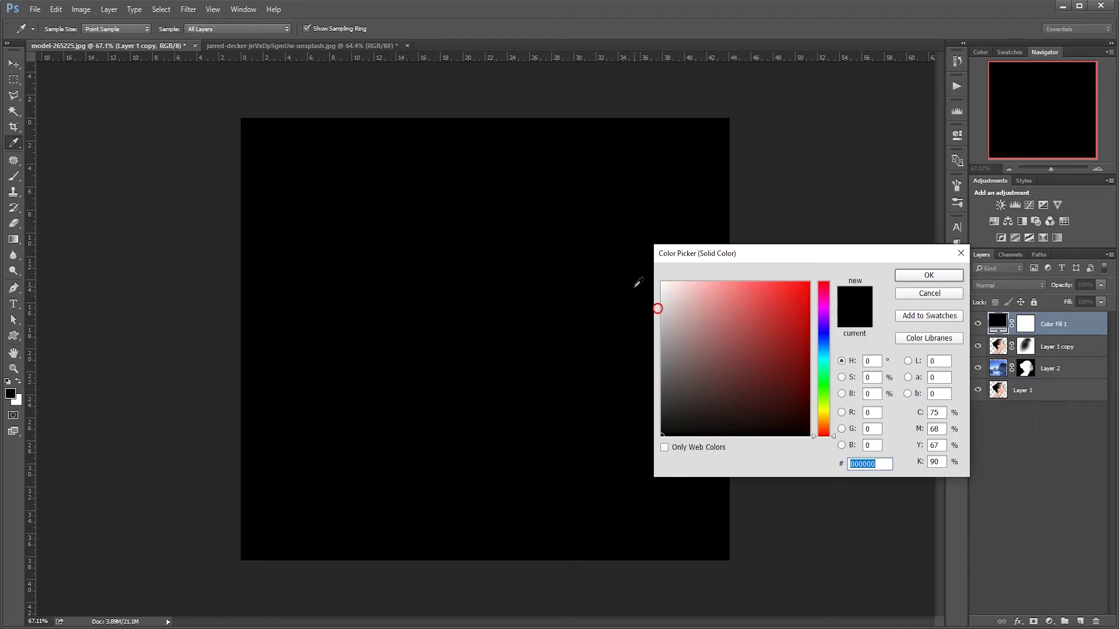
pyautogui.write('ffffff')
pyautogui.click(905, 275)
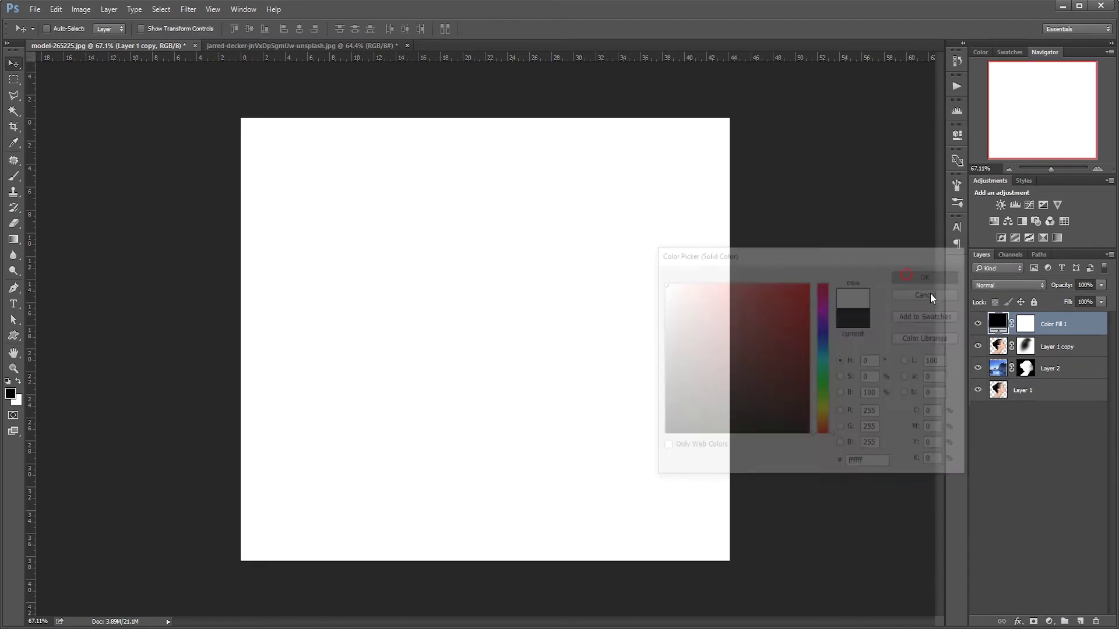
pyautogui.moveTo(1053, 332); pyautogui.dragTo(1054, 403)
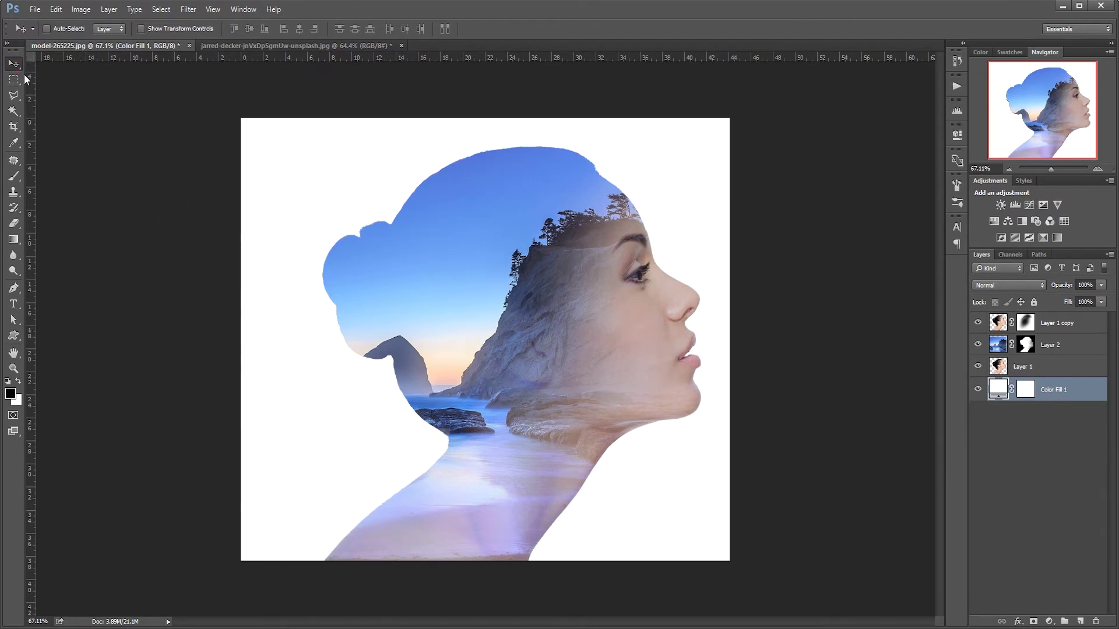
# - Load the 1026 px bird brush preset
pyautogui.click(14, 177)
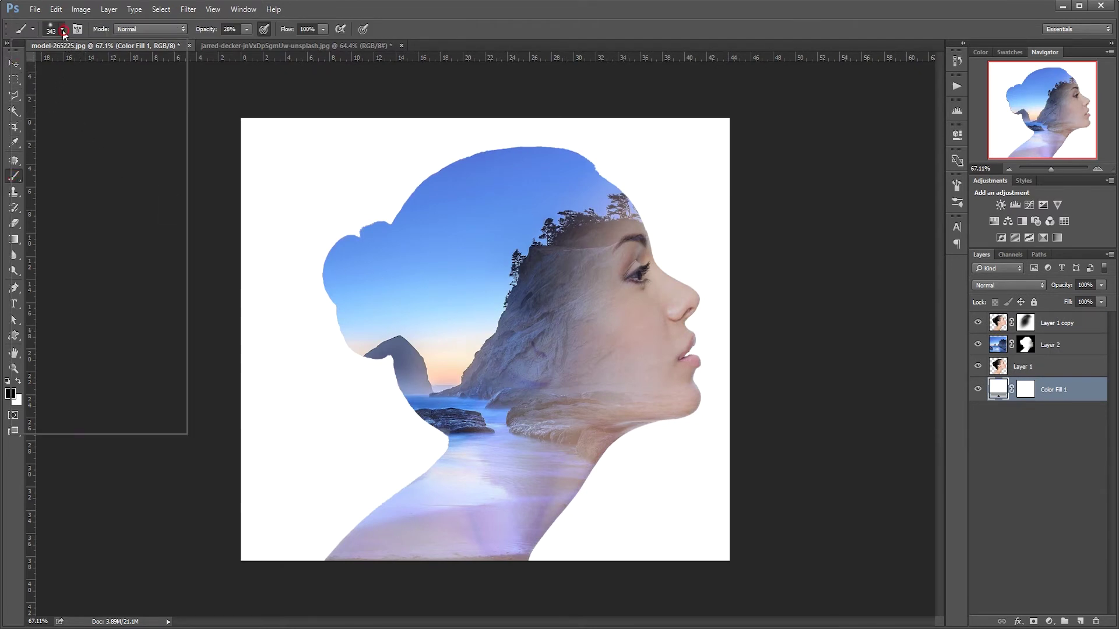
pyautogui.click(62, 30)
pyautogui.moveTo(160, 196); pyautogui.dragTo(169, 328)
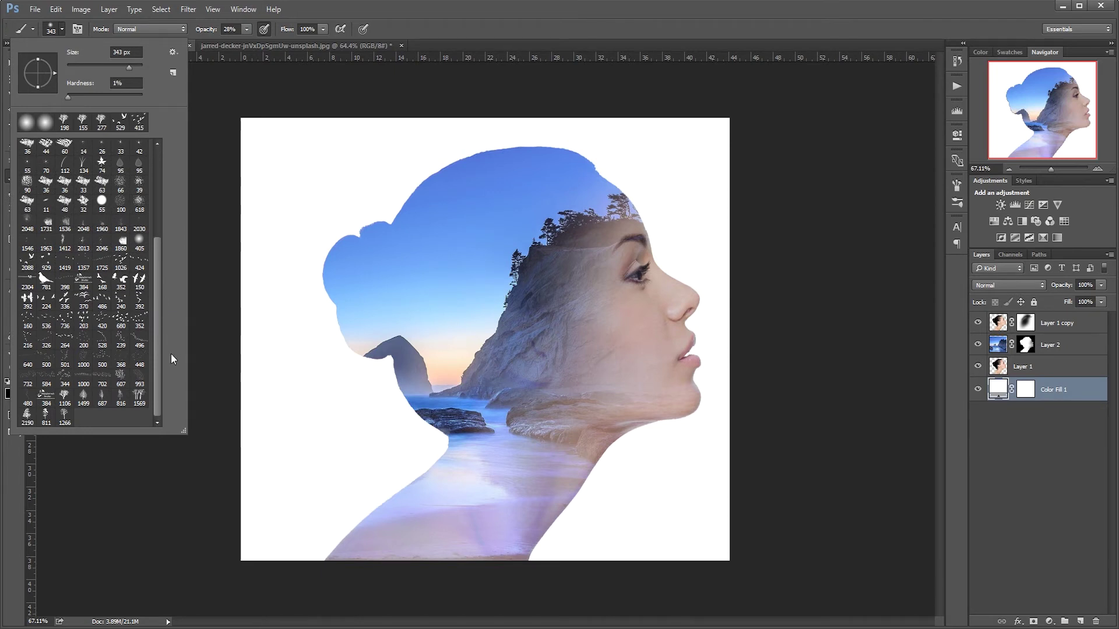
pyautogui.click(119, 262)
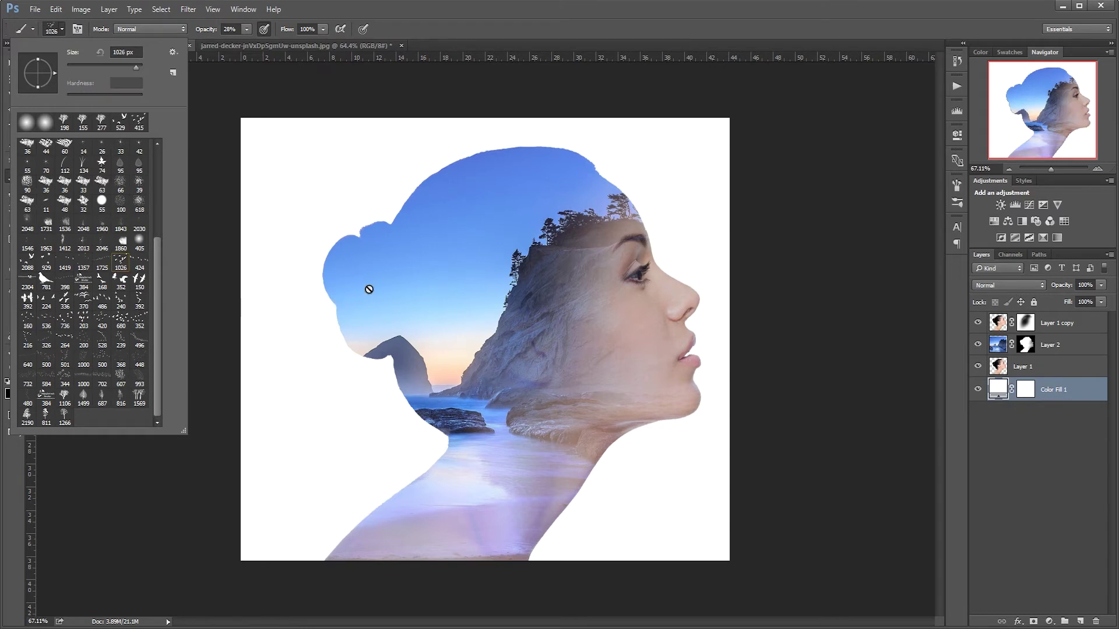
pyautogui.click(517, 36)
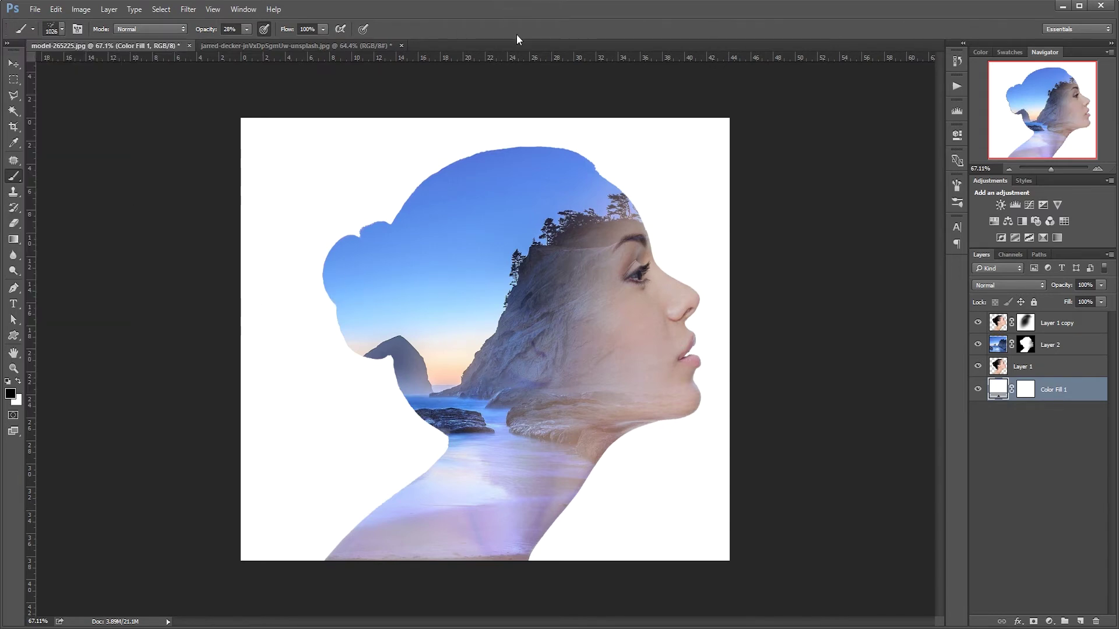
# - Create a new empty Layer 3 above Layer 1 copy
pyautogui.click(1063, 323)
pyautogui.click(1109, 255)
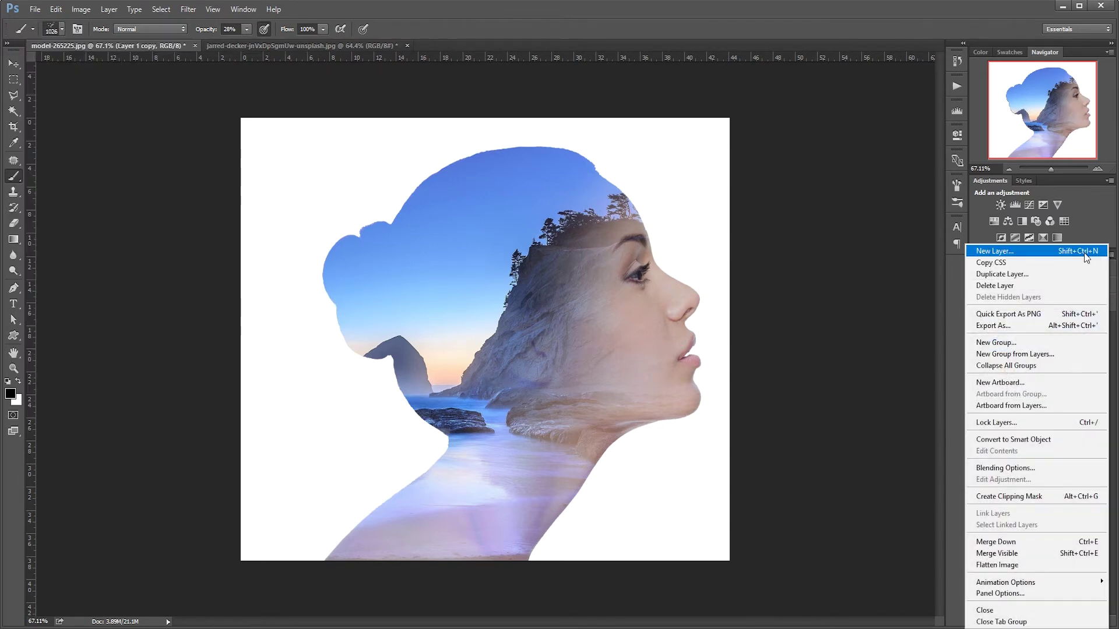
pyautogui.click(668, 204)
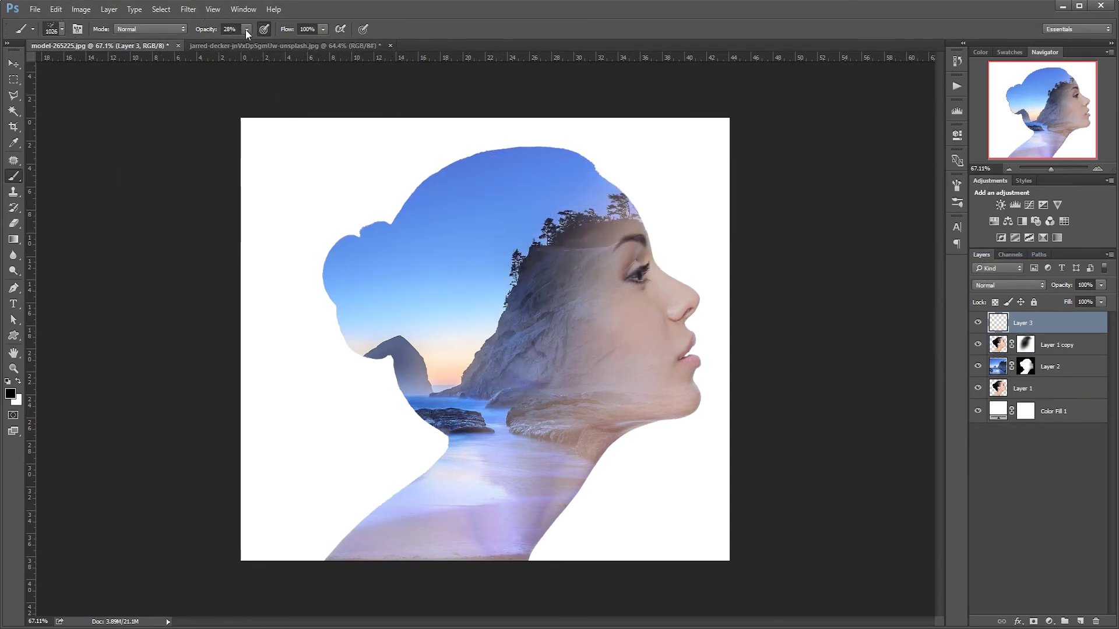
# - Stamp black birds at 100% opacity, flip them horizontally, and nudge them up-right
pyautogui.moveTo(260, 47); pyautogui.dragTo(303, 44)
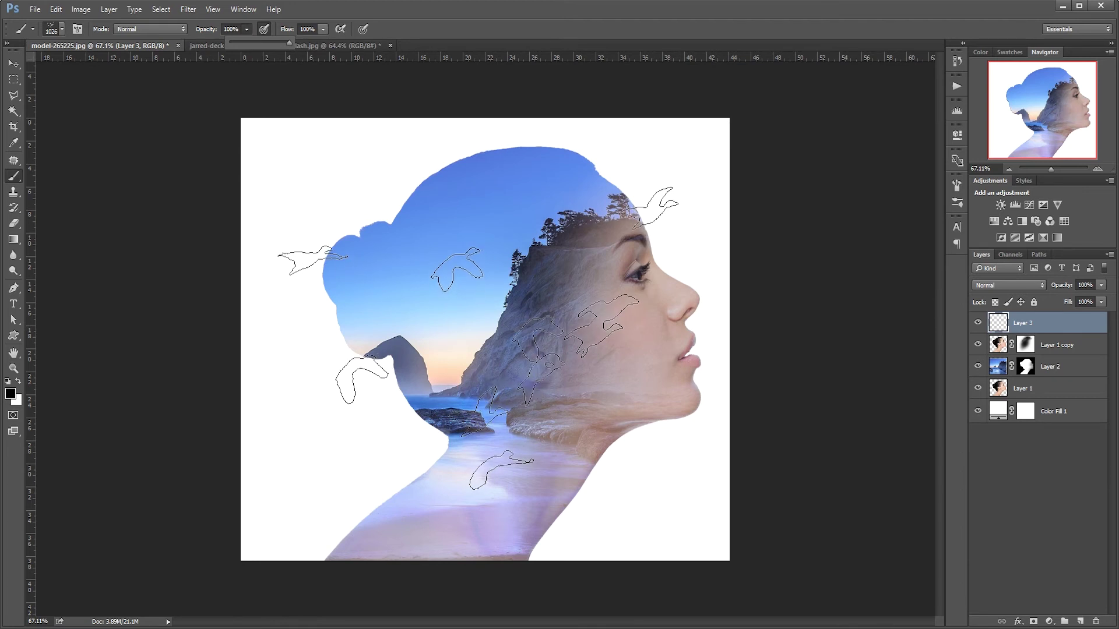
pyautogui.click(13, 63)
pyautogui.click(55, 10)
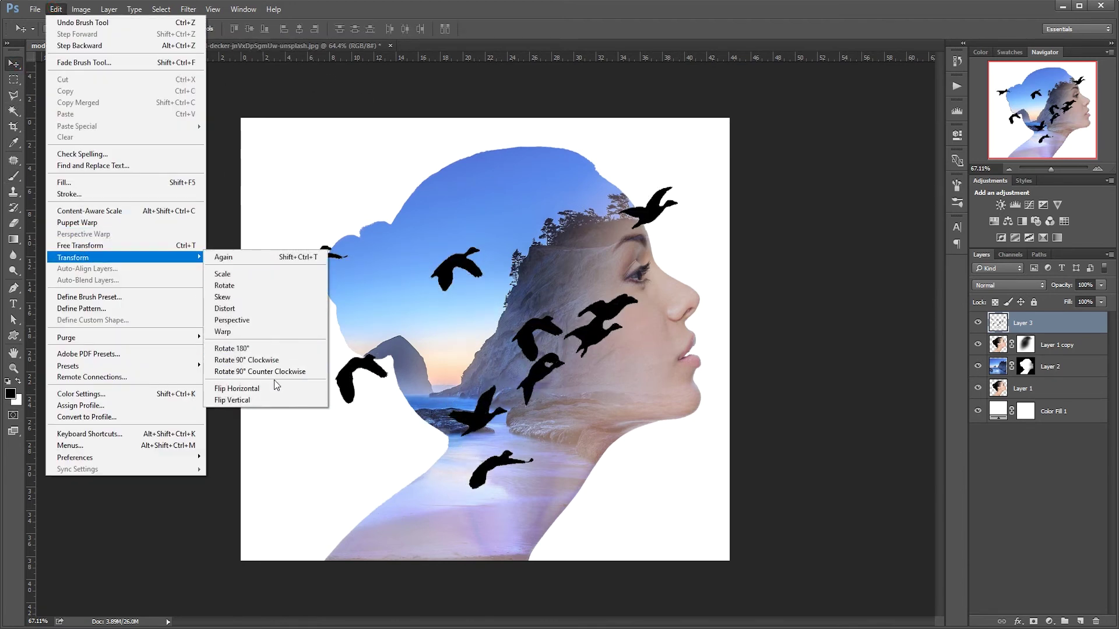
pyautogui.click(266, 389)
pyautogui.moveTo(525, 368); pyautogui.dragTo(532, 361)
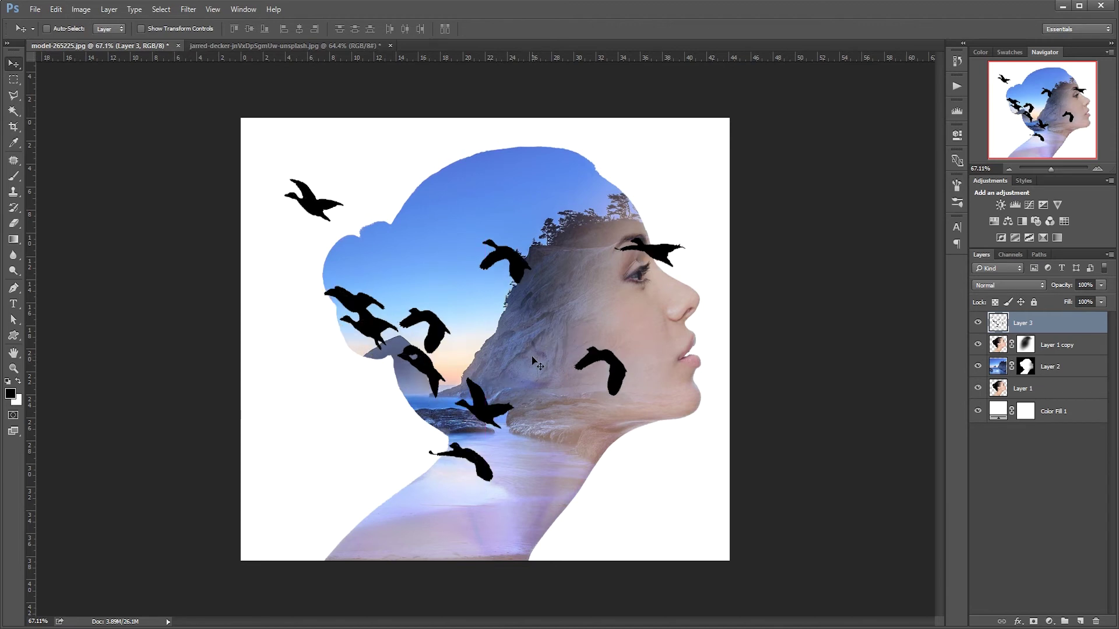
# - Scale the flock to about 22%, tilt it, and place it above the head near the treetops
pyautogui.hotkey('ctrl', 't')
pyautogui.moveTo(681, 479)
pyautogui.mouseDown()
pyautogui.moveTo(404, 268)
pyautogui.moveTo(497, 296)
pyautogui.moveTo(545, 344)
pyautogui.moveTo(553, 335)
pyautogui.mouseUp()
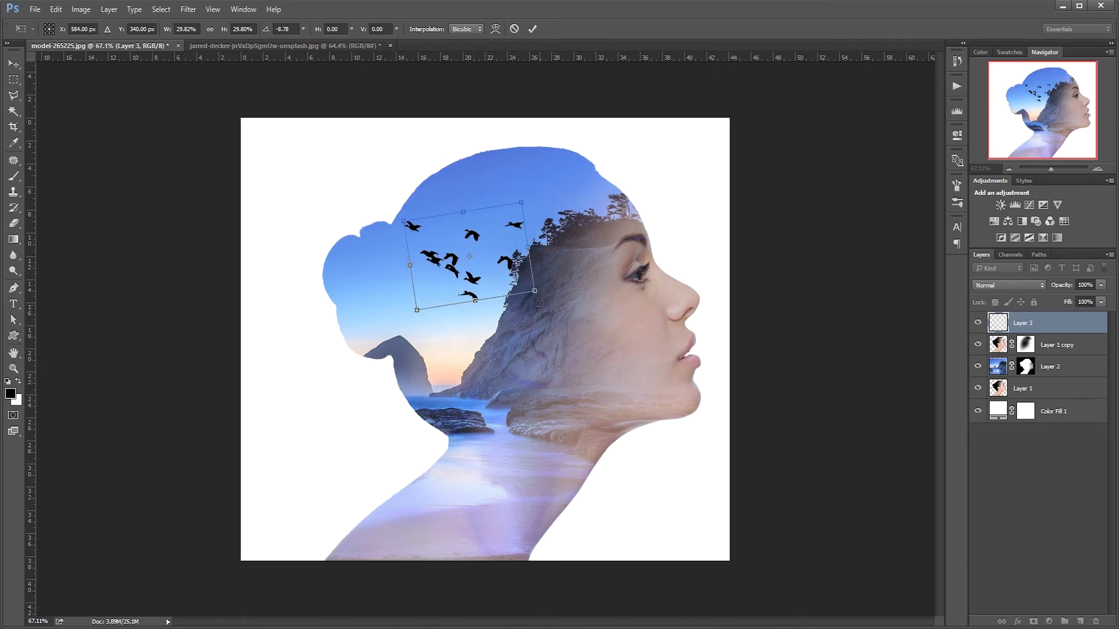
pyautogui.moveTo(531, 294)
pyautogui.mouseDown()
pyautogui.moveTo(488, 277)
pyautogui.moveTo(498, 256)
pyautogui.mouseUp()
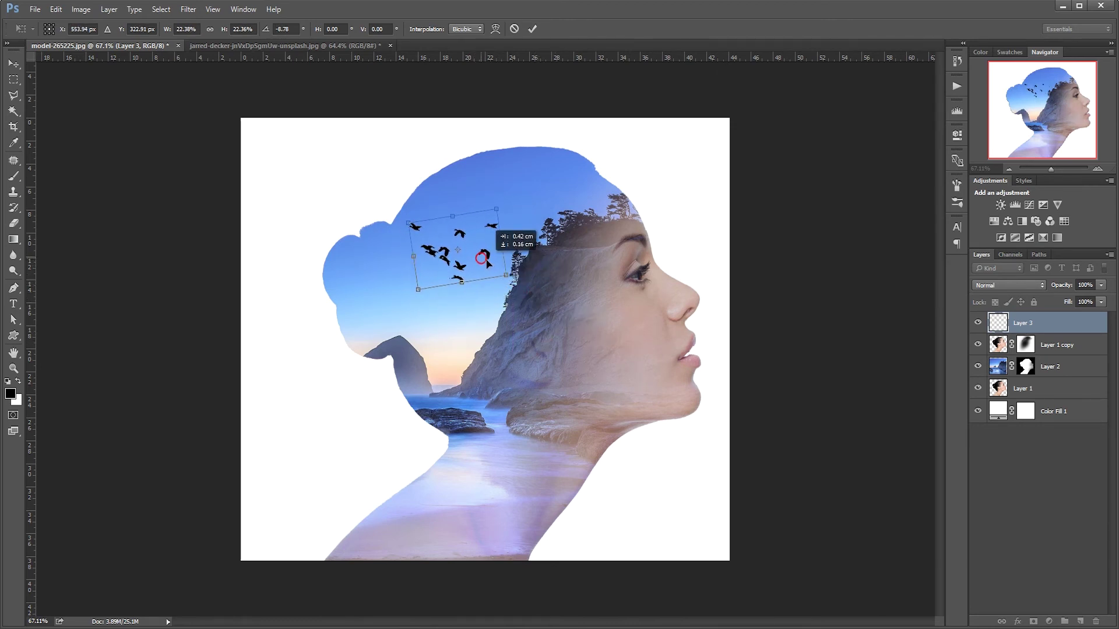
pyautogui.moveTo(497, 255)
pyautogui.mouseDown()
pyautogui.moveTo(496, 225)
pyautogui.moveTo(492, 234)
pyautogui.mouseUp()
pyautogui.moveTo(554, 271); pyautogui.dragTo(500, 277)
pyautogui.press('Return')
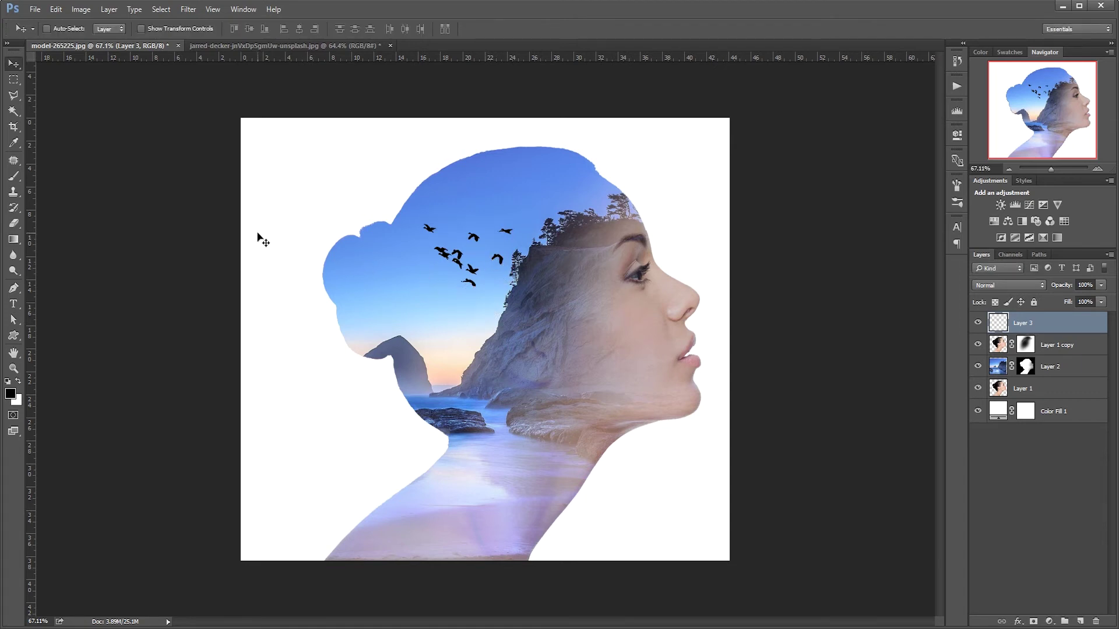
# - Stamp larger bird shapes on Layer 4 and nudge them up-right
pyautogui.click(14, 176)
pyautogui.click(62, 29)
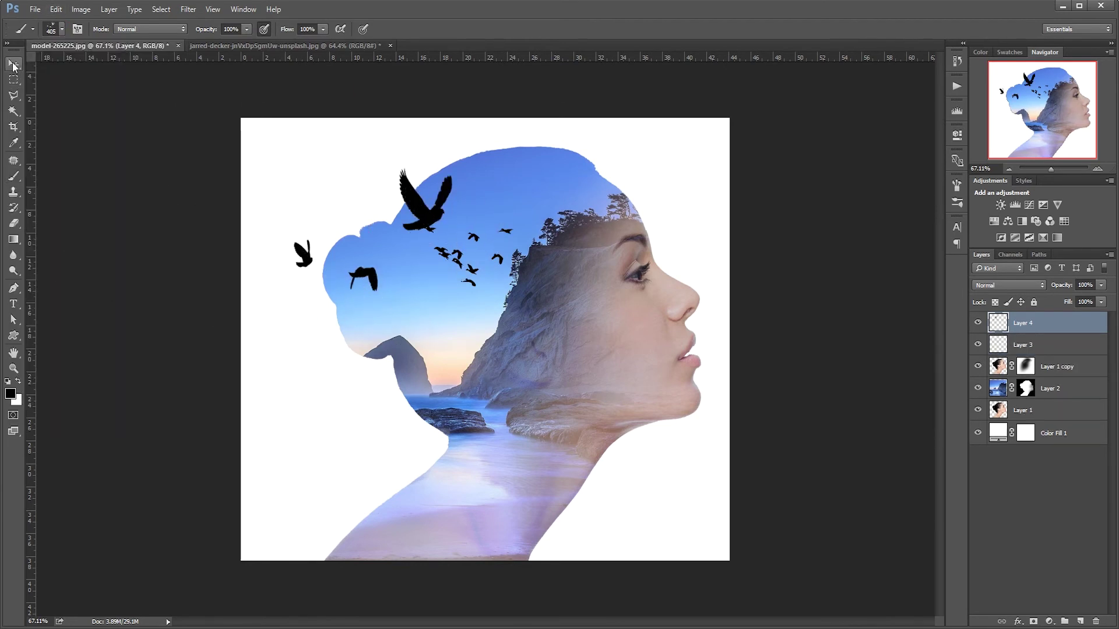
pyautogui.click(13, 64)
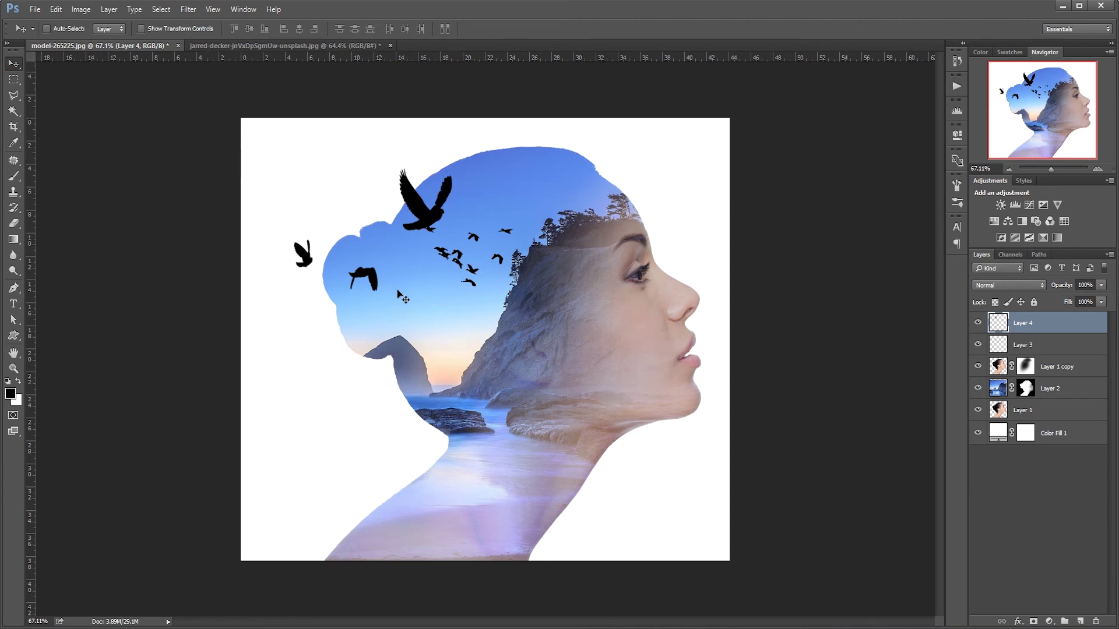
pyautogui.moveTo(300, 225); pyautogui.dragTo(307, 218)
# - Flip the larger birds horizontally and move them up to the upper left, above the head
pyautogui.click(55, 9)
pyautogui.moveTo(73, 257)
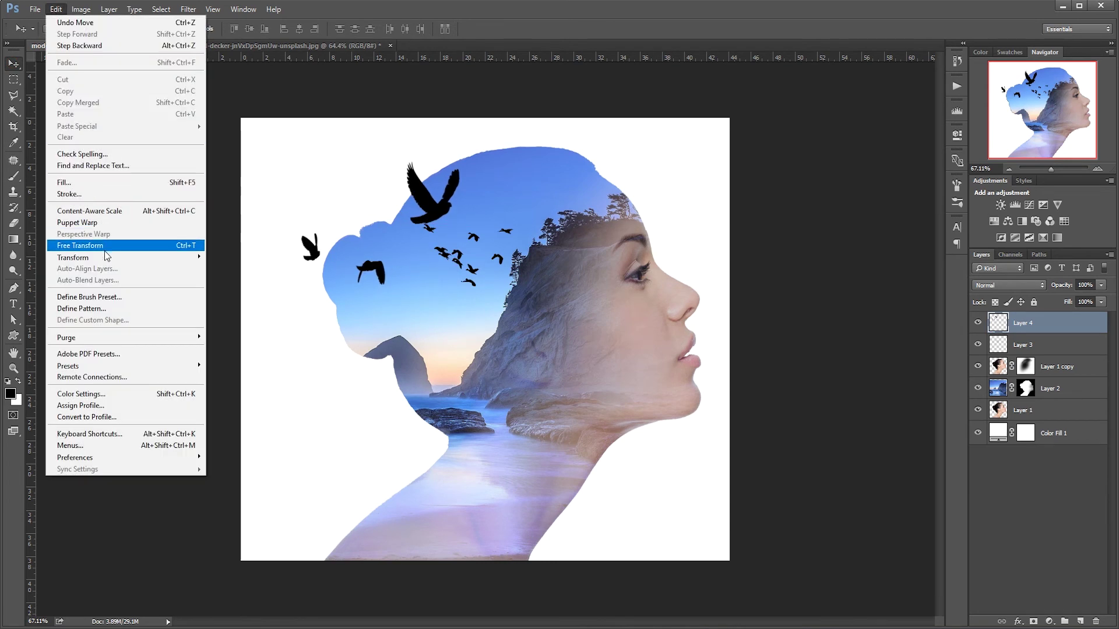
pyautogui.click(260, 388)
pyautogui.moveTo(458, 350)
pyautogui.mouseDown()
pyautogui.moveTo(456, 309)
pyautogui.moveTo(443, 303)
pyautogui.mouseUp()
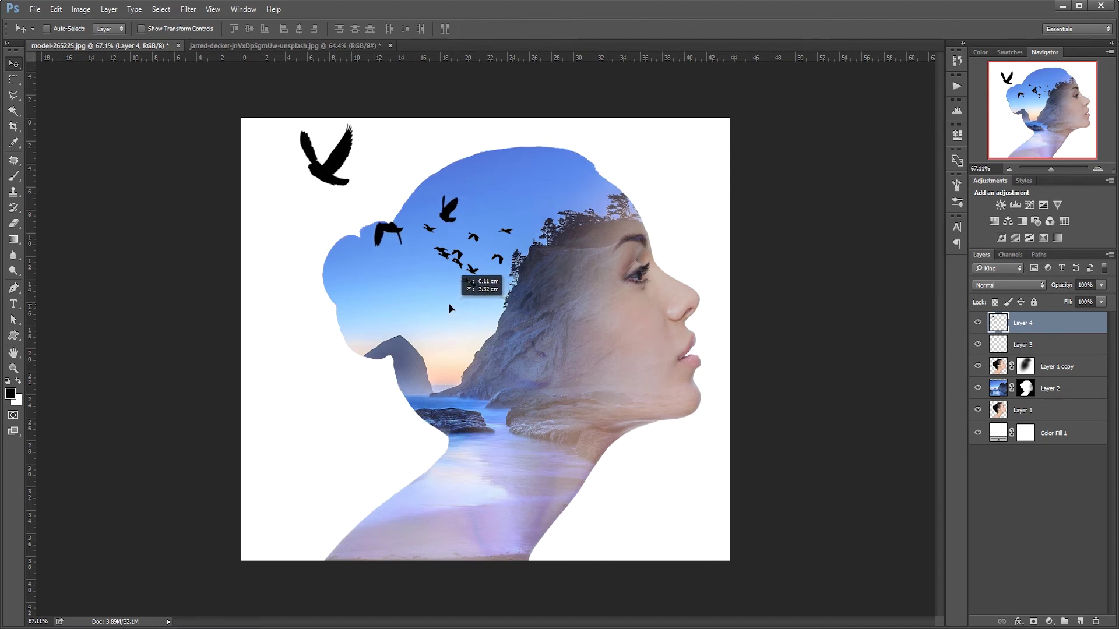
pyautogui.moveTo(443, 302); pyautogui.dragTo(449, 304)
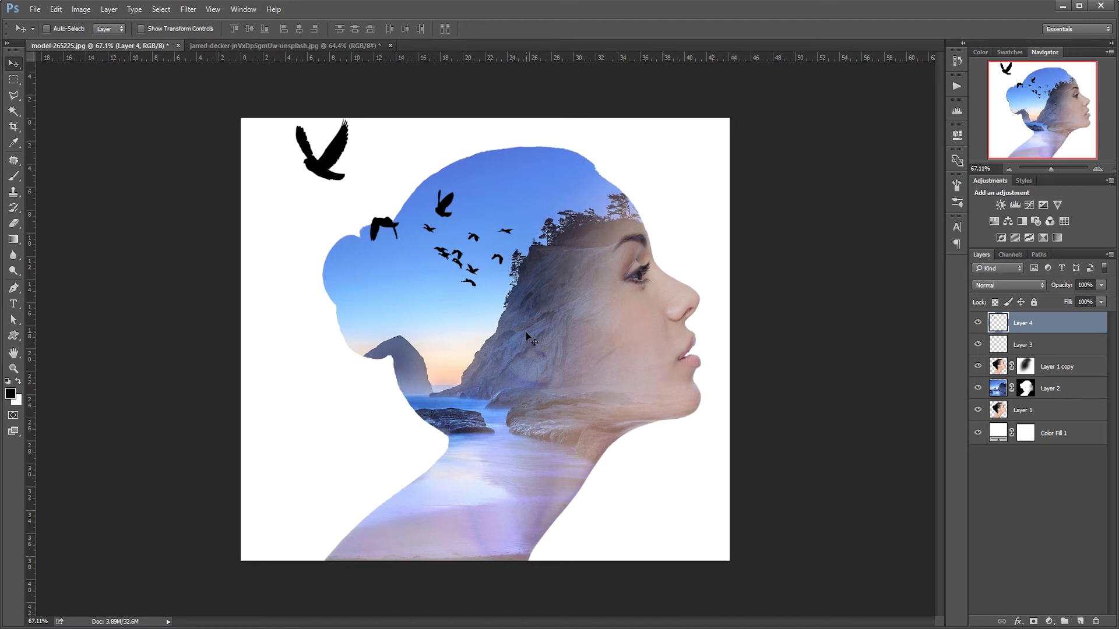
pyautogui.click(14, 126)
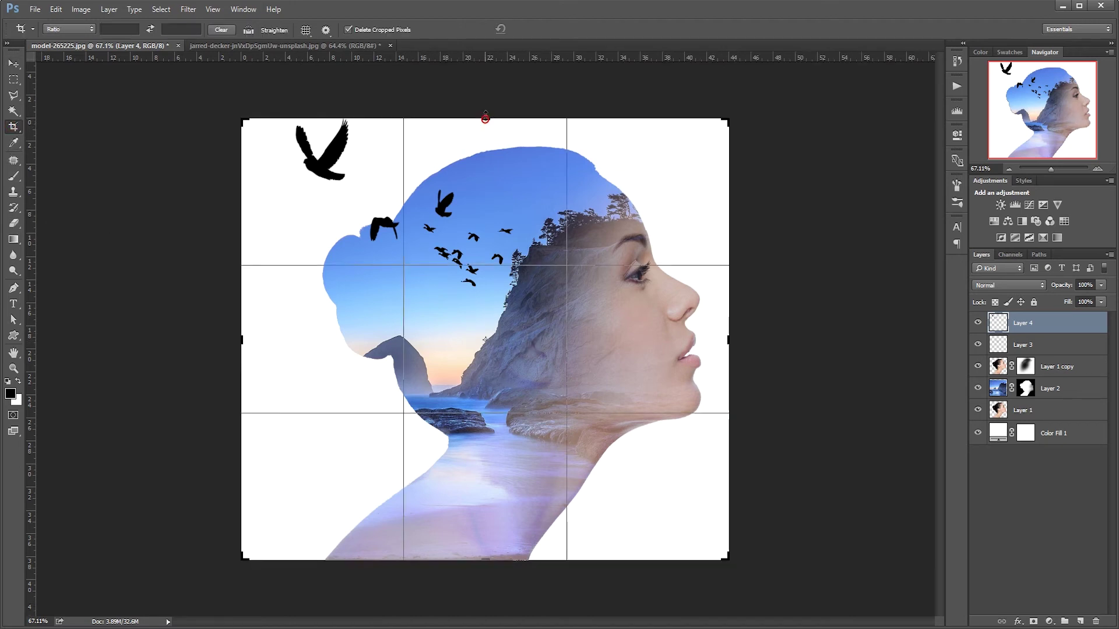
# - Crop the canvas taller at the top to add white space above the head
pyautogui.moveTo(486, 118); pyautogui.dragTo(487, 95)
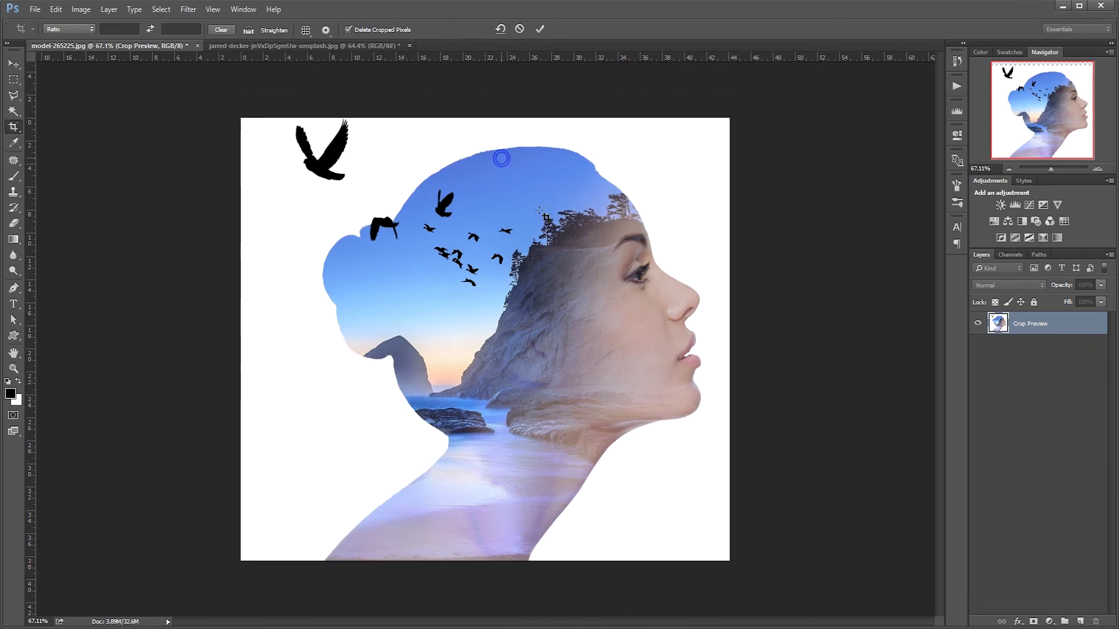
pyautogui.press('Return')
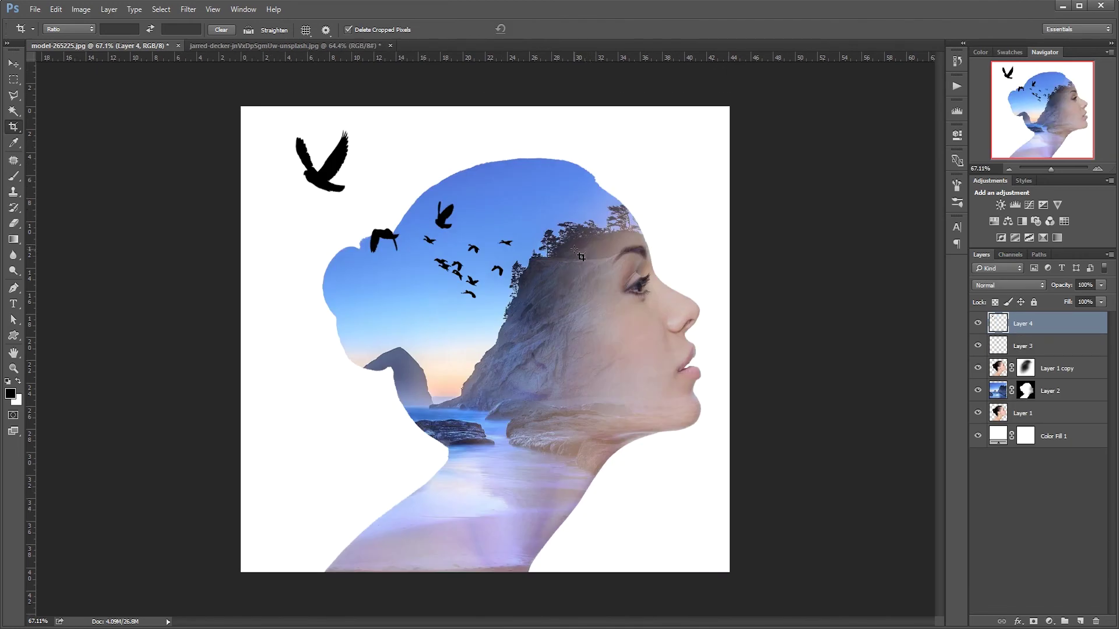
pyautogui.press('v')
pyautogui.click(994, 378)
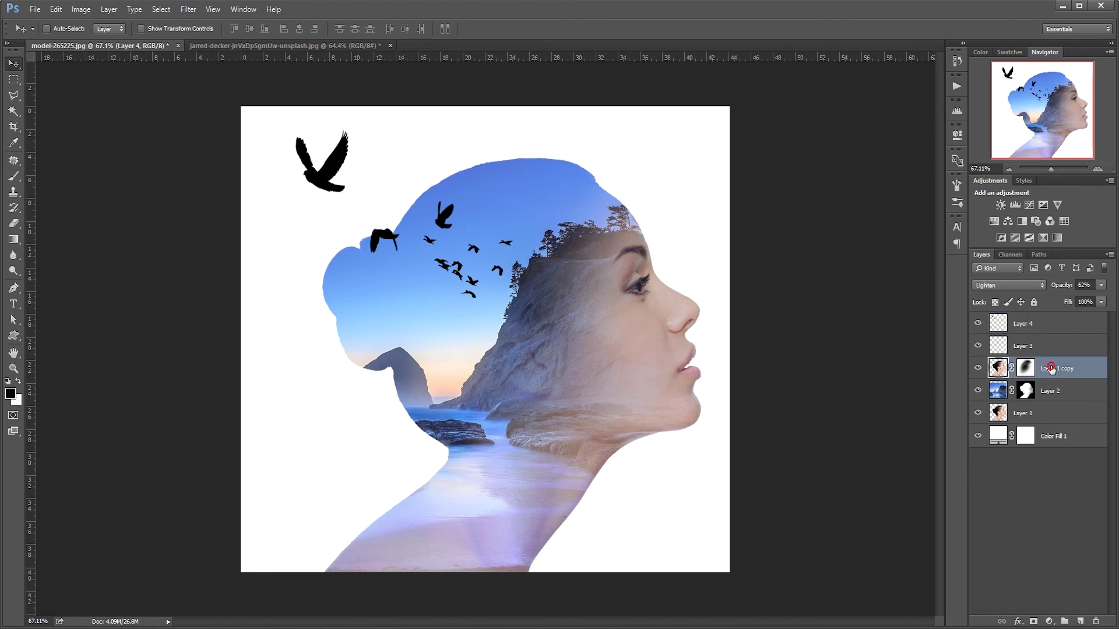
# - Desaturate the Layer 1 copy face layer so it turns grey
pyautogui.click(81, 9)
pyautogui.moveTo(98, 40)
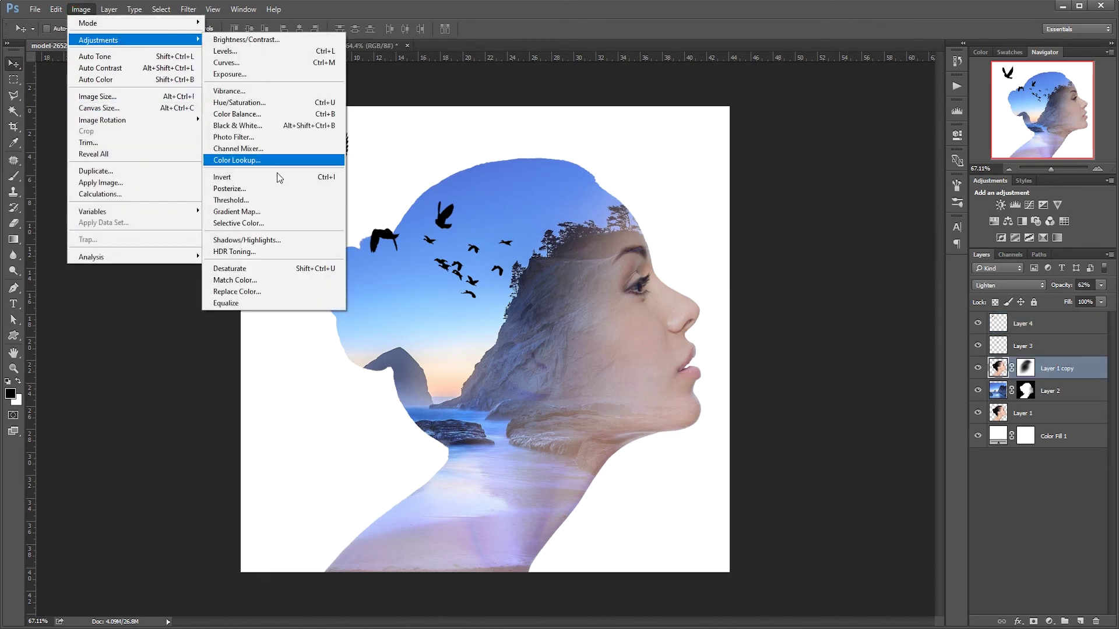
pyautogui.click(252, 268)
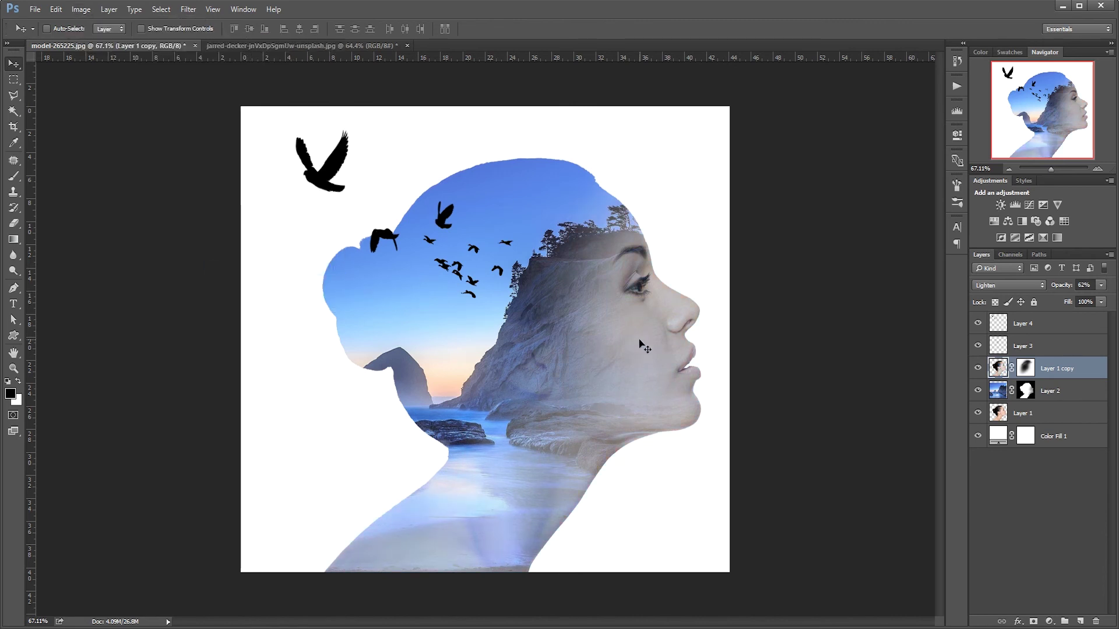
pyautogui.click(1001, 392)
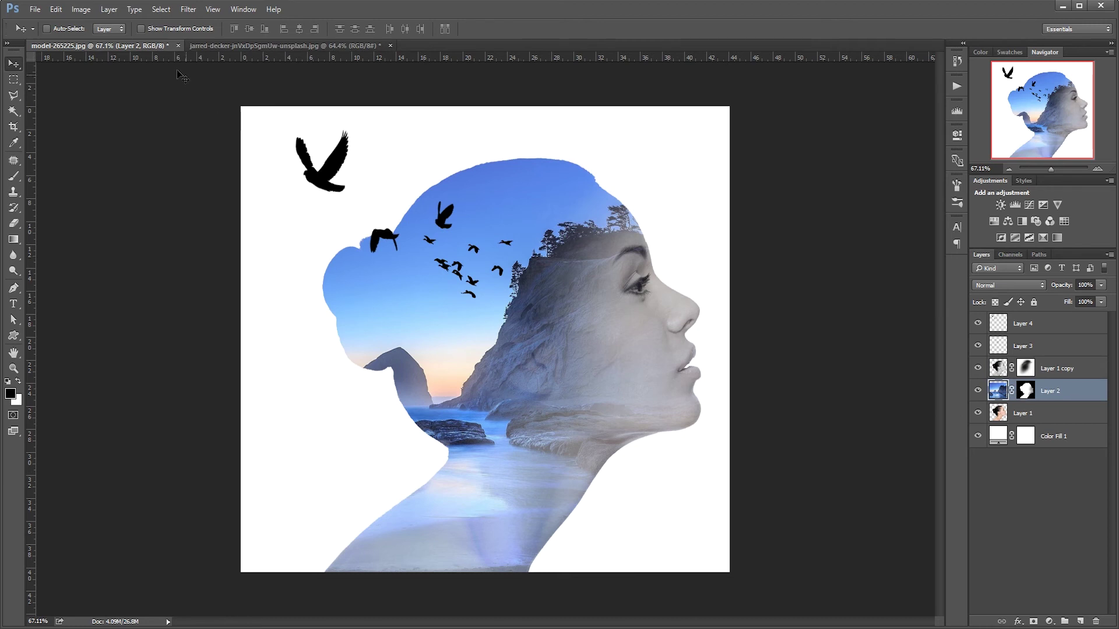
pyautogui.click(81, 9)
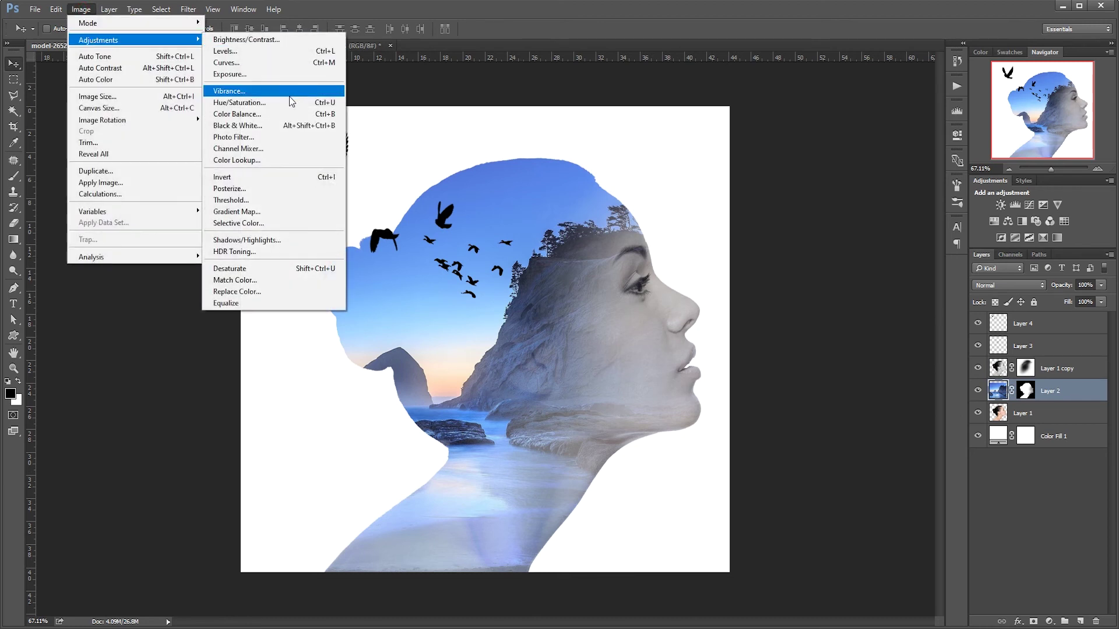
# - Lower the Layer 2 landscape's saturation to -19 with Hue/Saturation
pyautogui.moveTo(98, 41)
pyautogui.click(284, 101)
pyautogui.moveTo(815, 263); pyautogui.dragTo(806, 264)
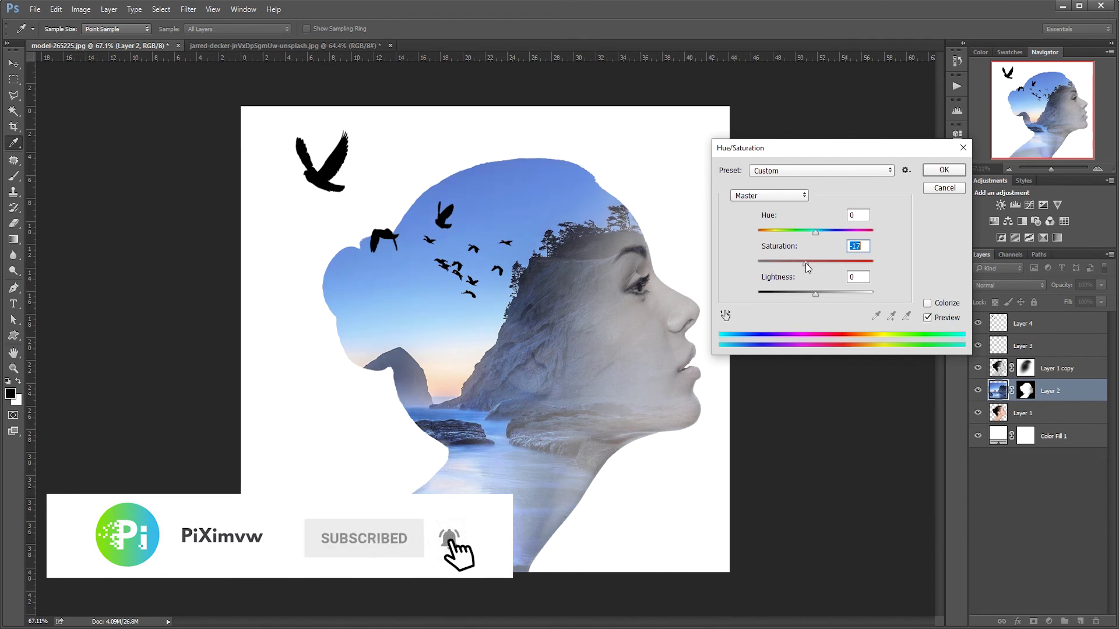
pyautogui.click(949, 169)
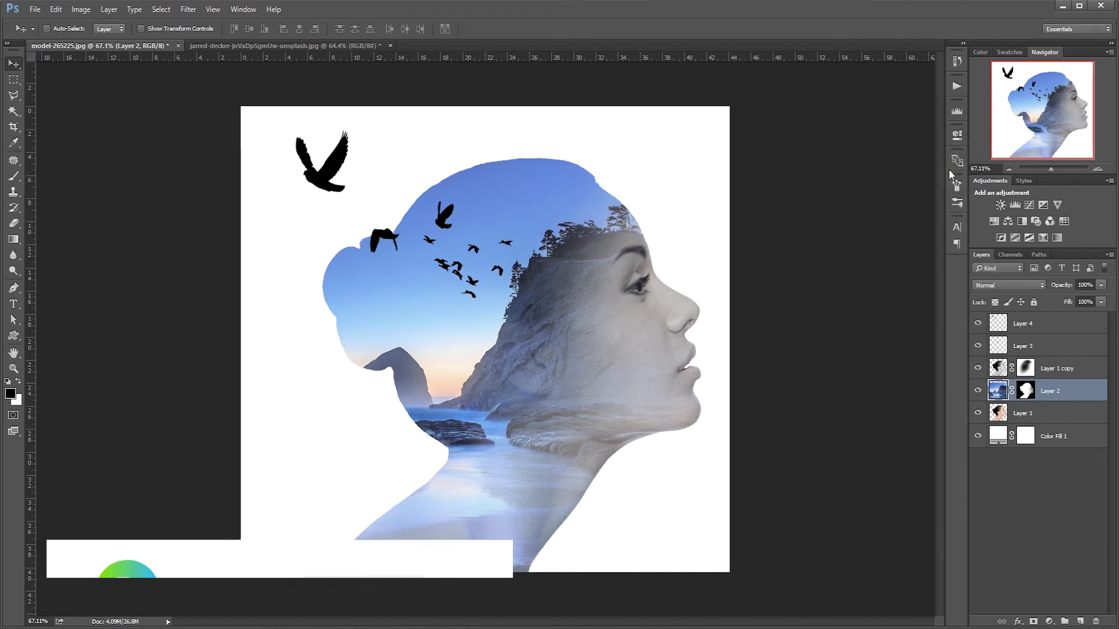